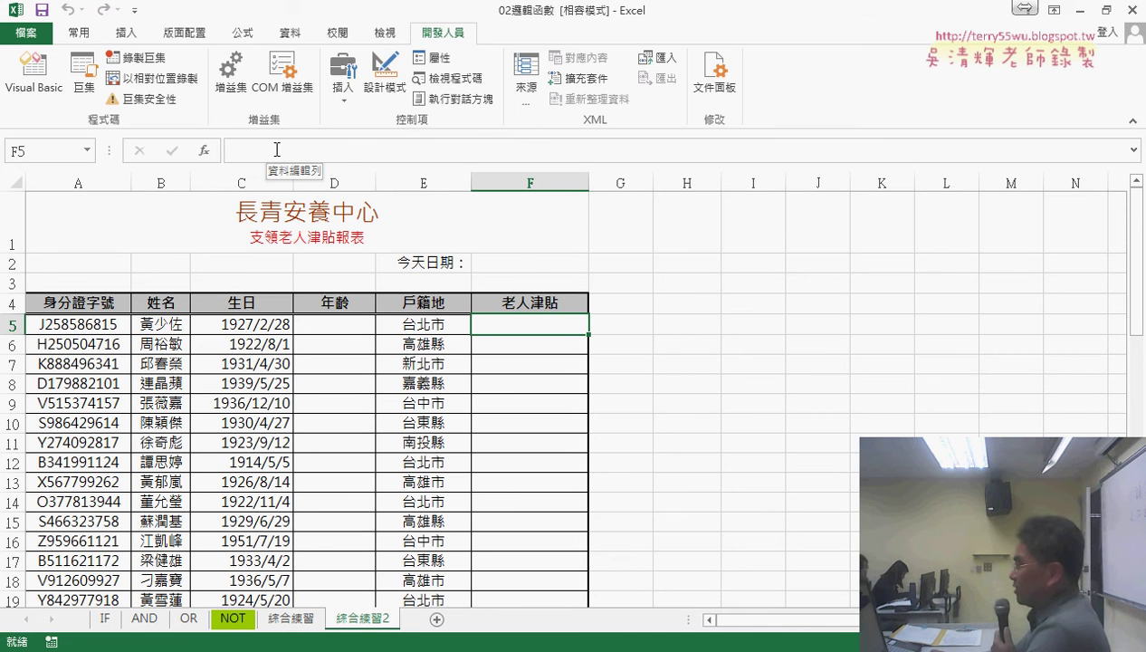
Point out the today's-date cell, first age cell D5 and hometown cells E5 and E7
left_click(518, 259)
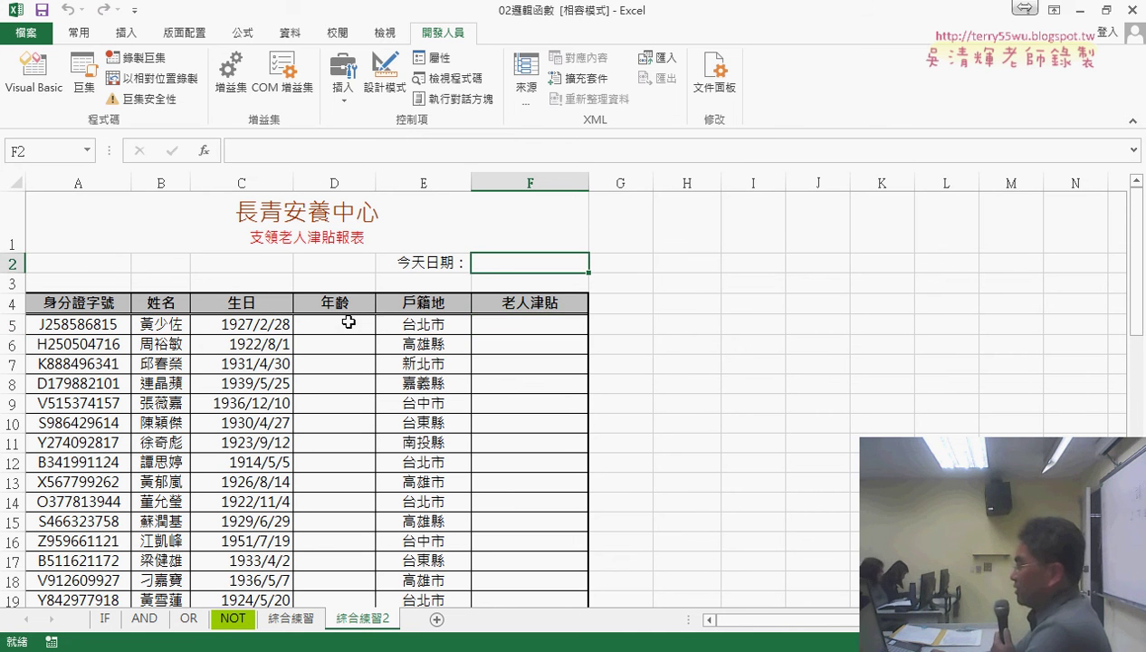
left_click(283, 215)
left_click(366, 324)
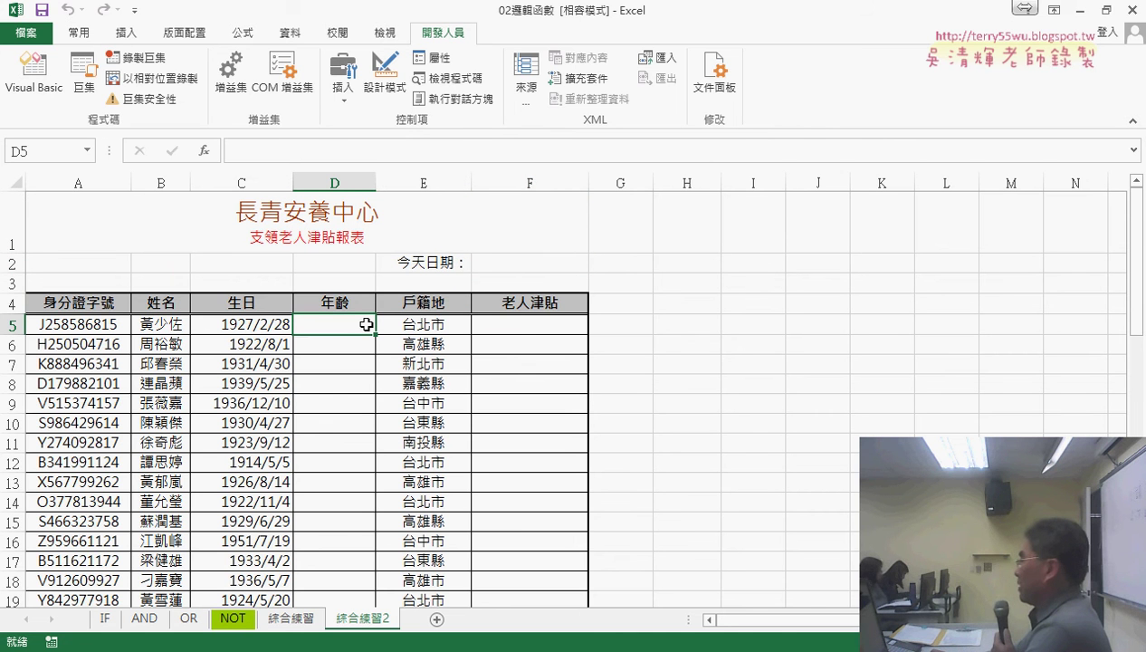
left_click(464, 333)
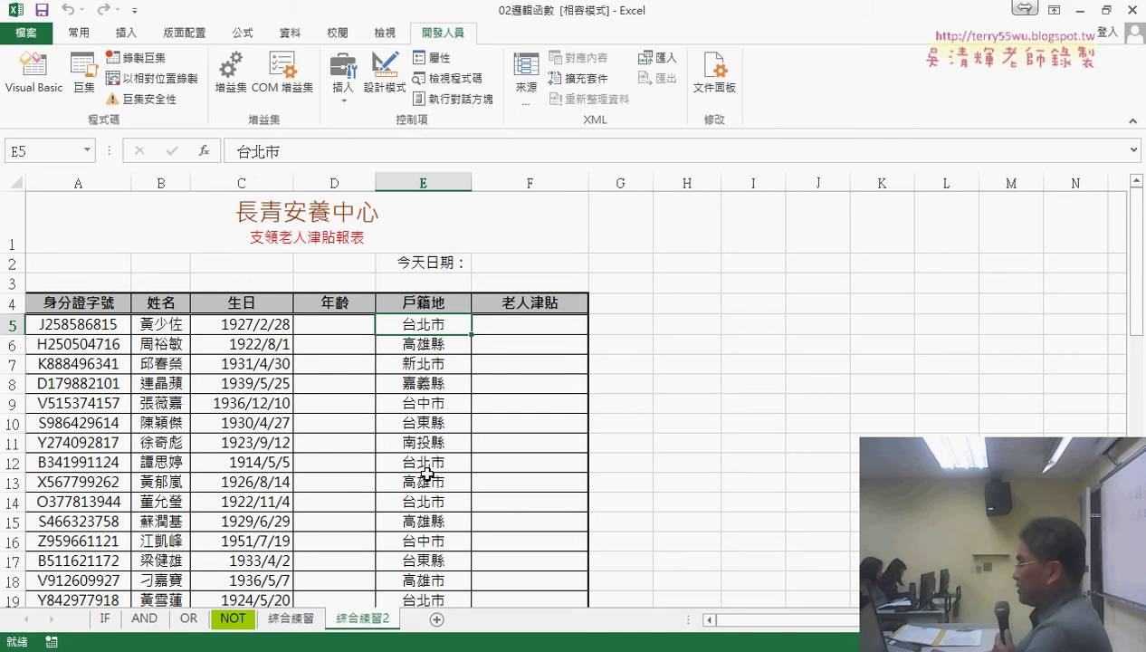
left_click(436, 364)
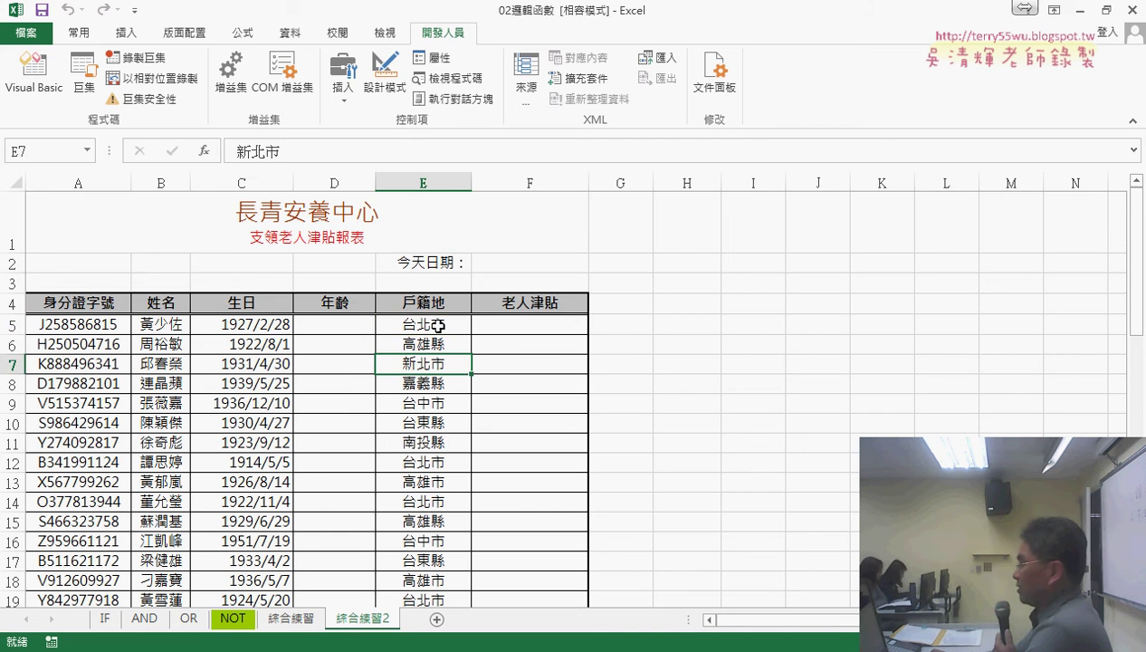
key("Up")
key("Up")
left_click(436, 364)
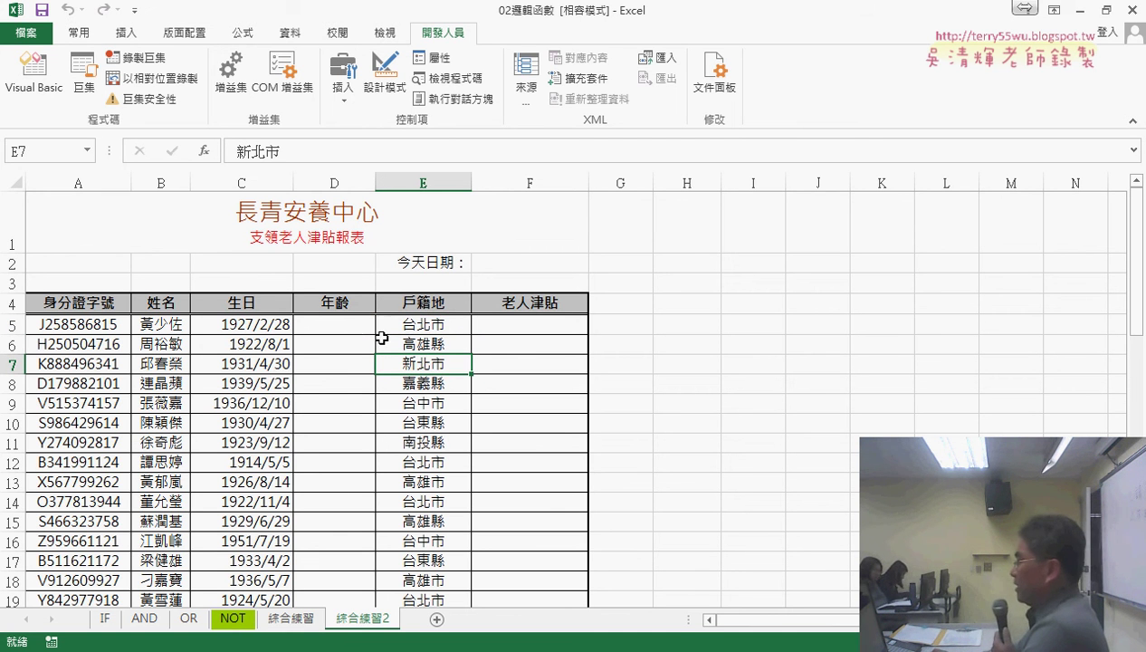
Select the ranges D5:E5 and E5:E7 as examples, then switch to the 綜合練習 sheet
left_click(343, 329)
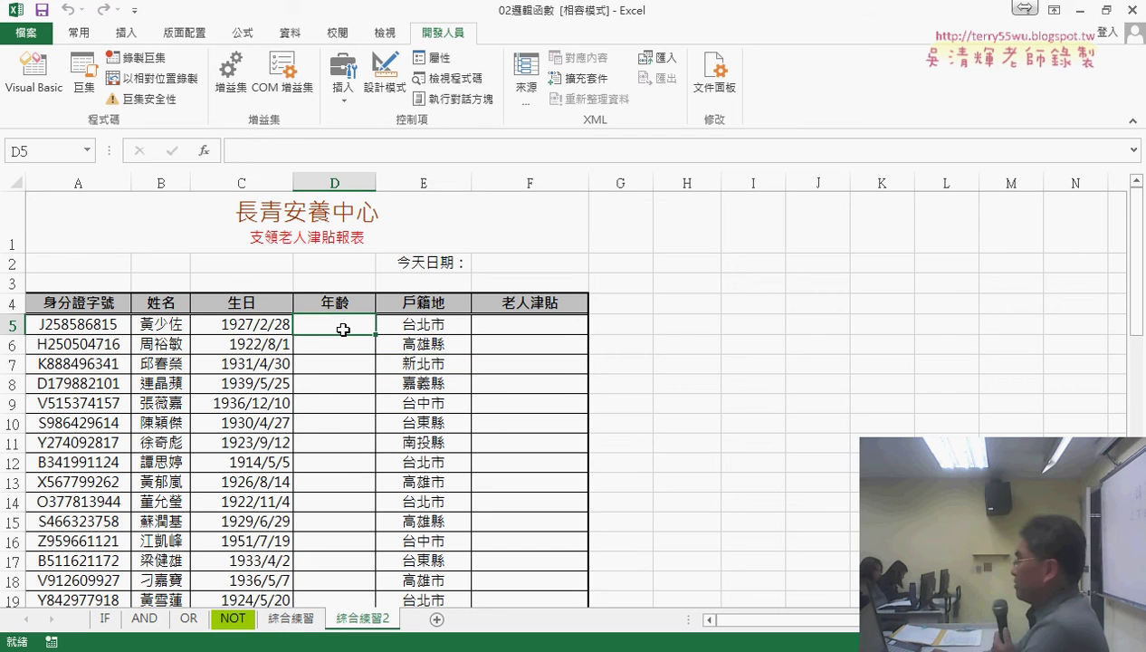
left_click(421, 328)
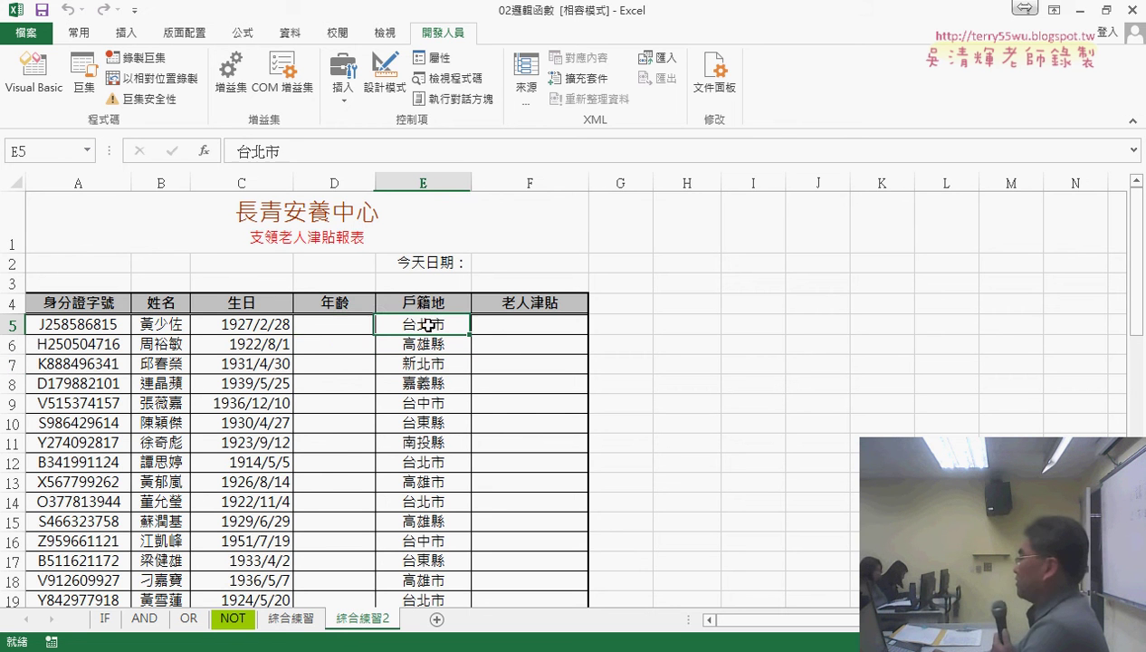
left_click_drag(358, 324, 400, 324)
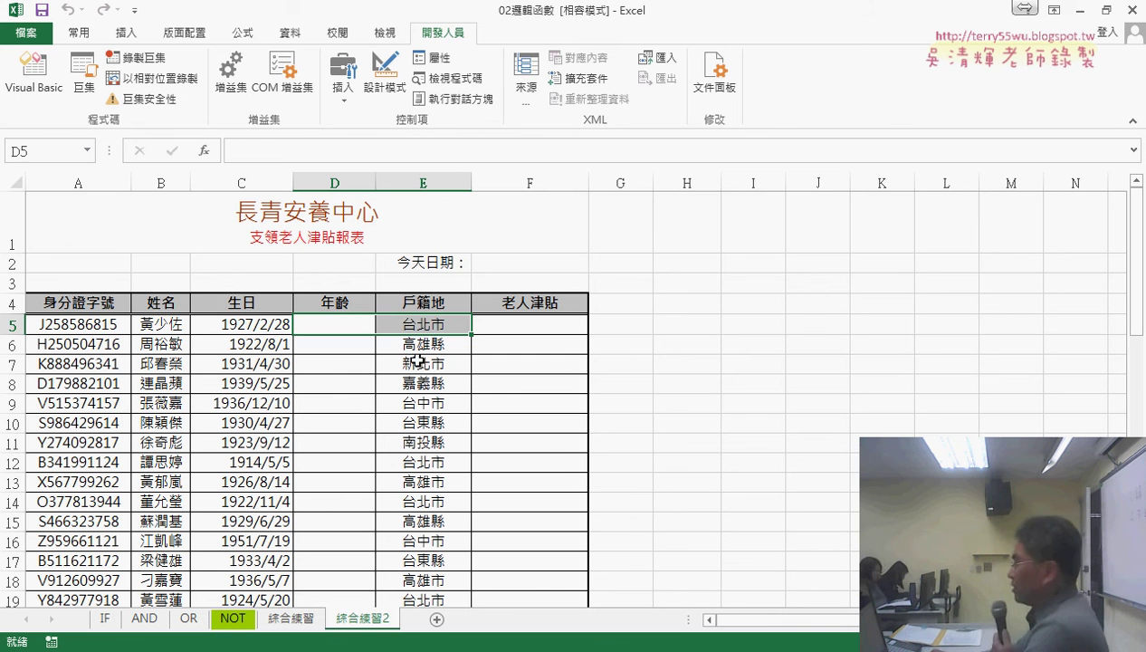
left_click_drag(431, 366, 444, 327)
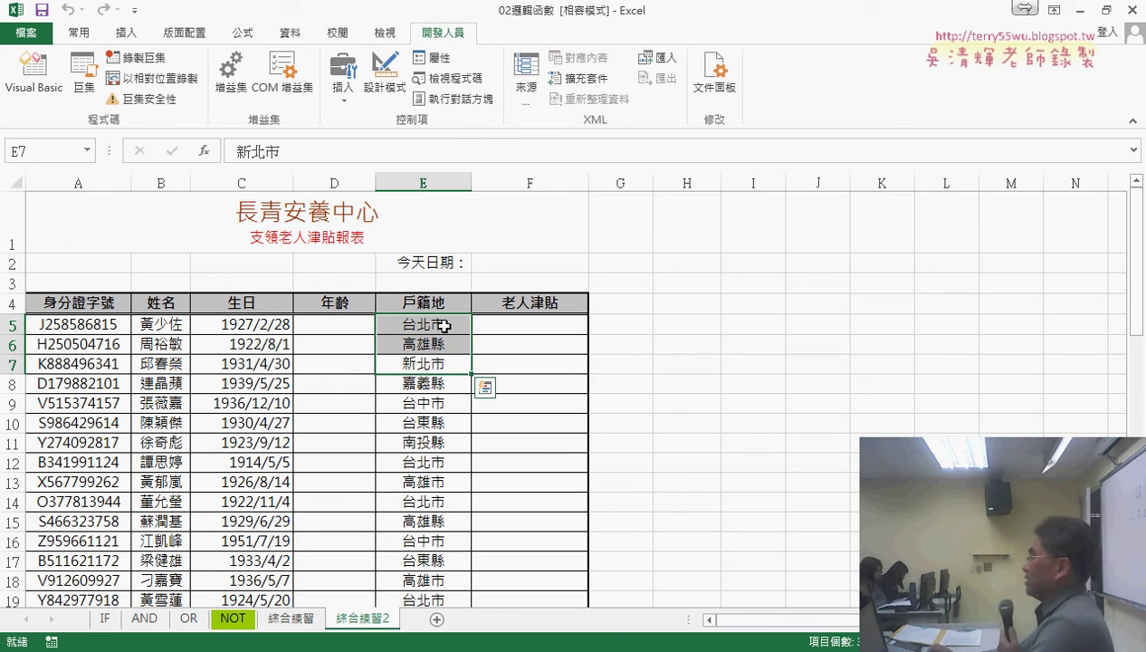
left_click_drag(337, 325, 405, 328)
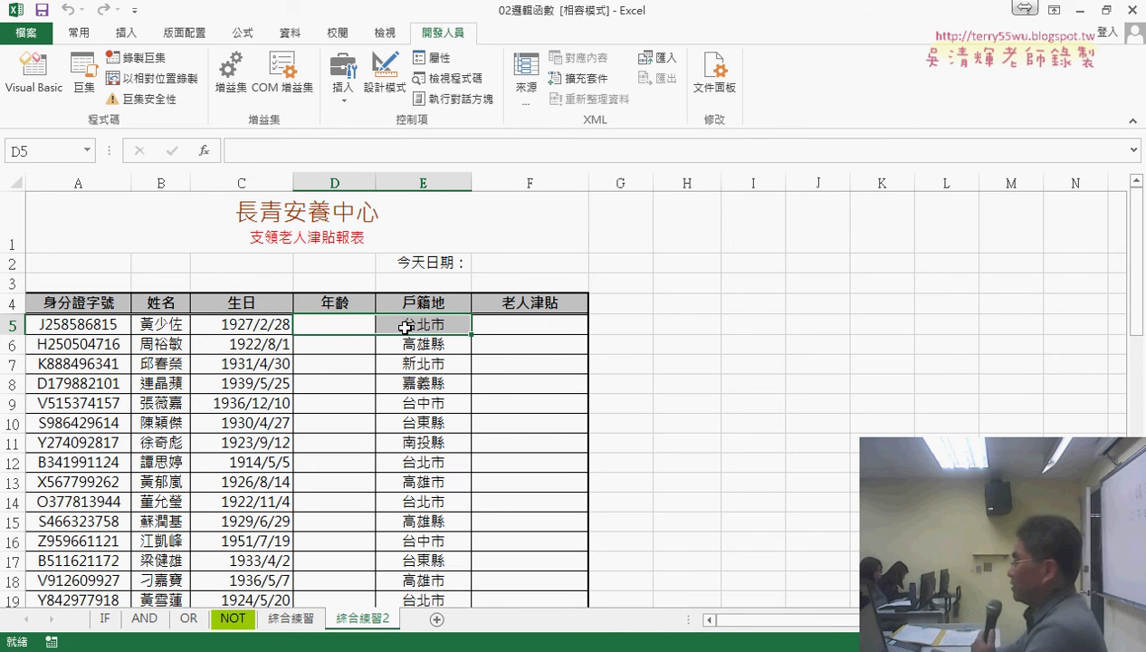
left_click_drag(426, 324, 431, 362)
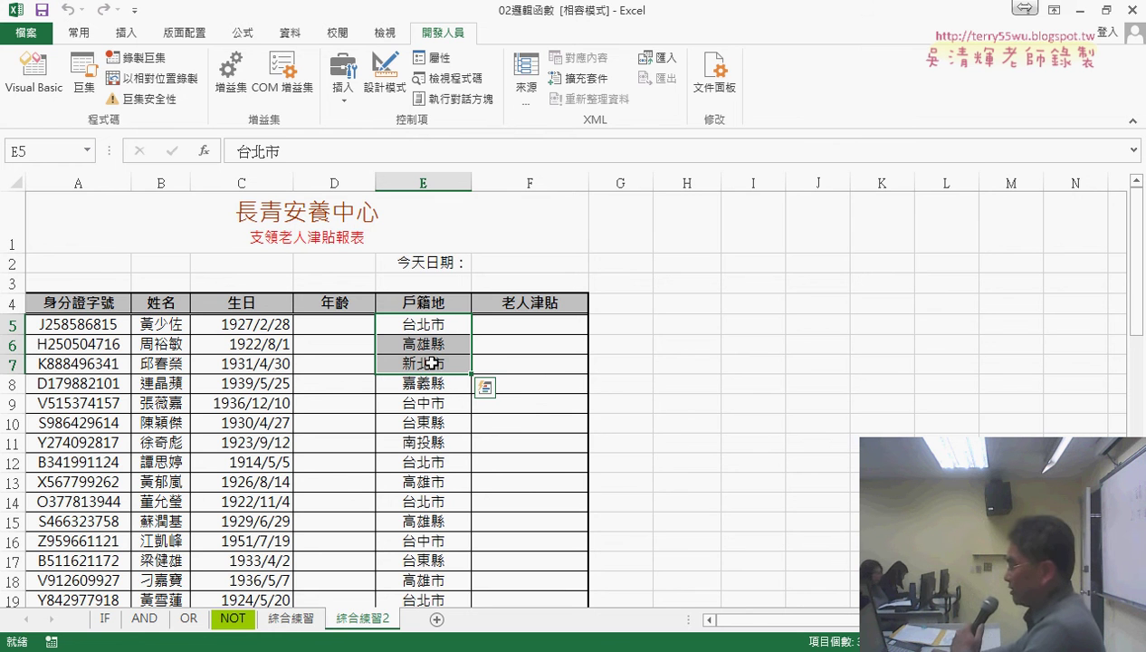
left_click(291, 621)
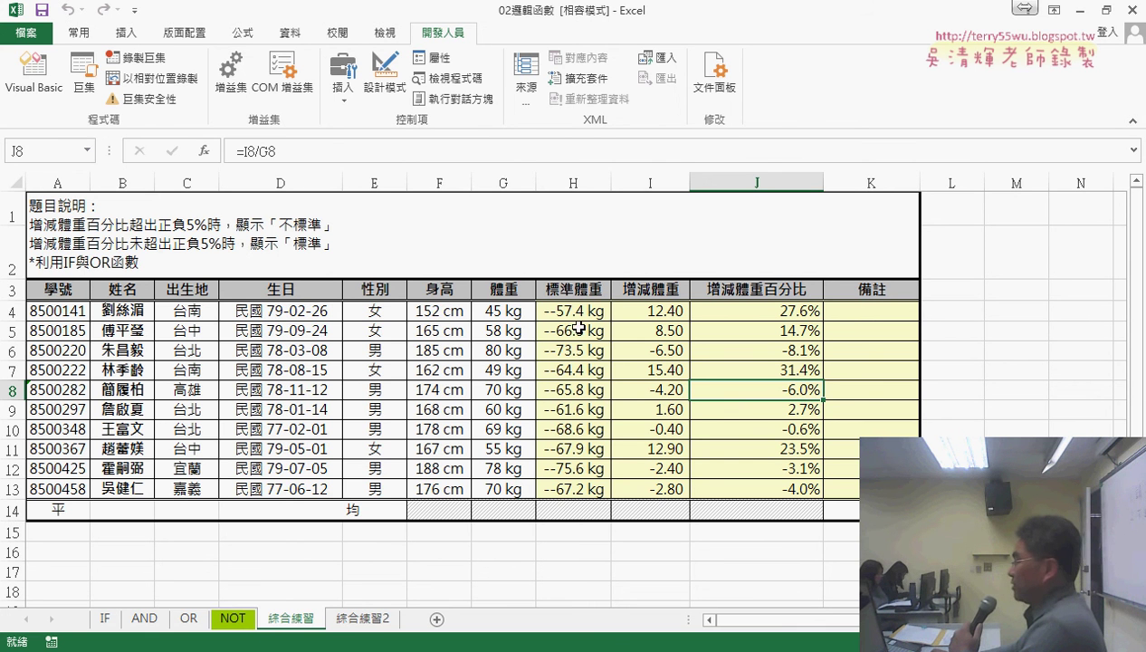
left_click(502, 313)
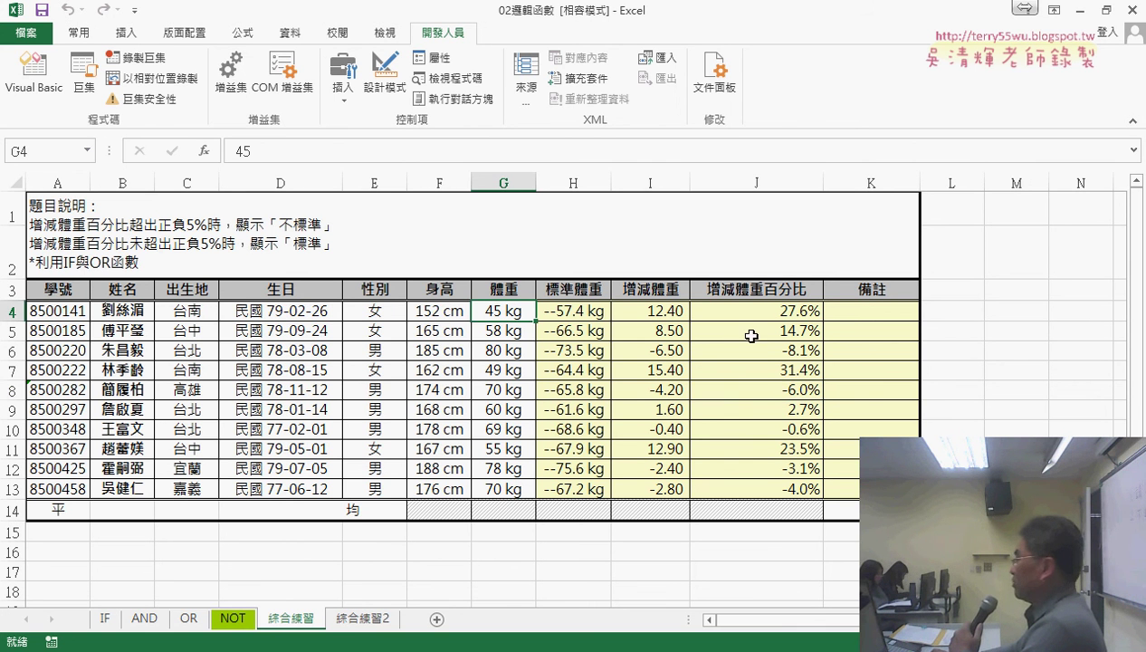
left_click(602, 308)
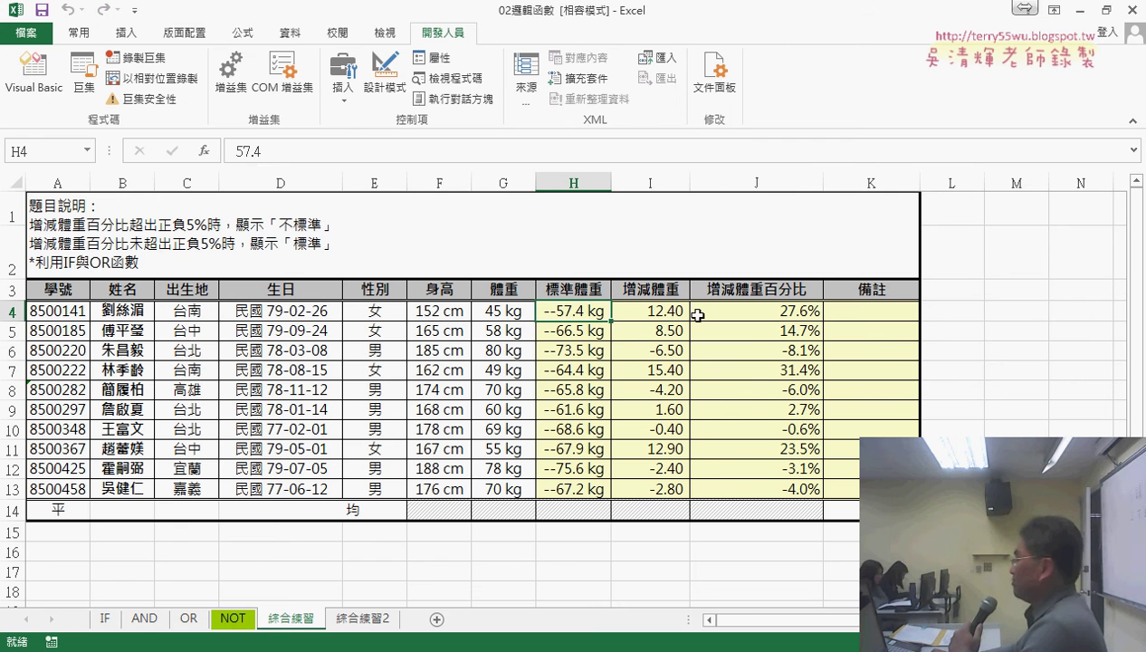
left_click(788, 312)
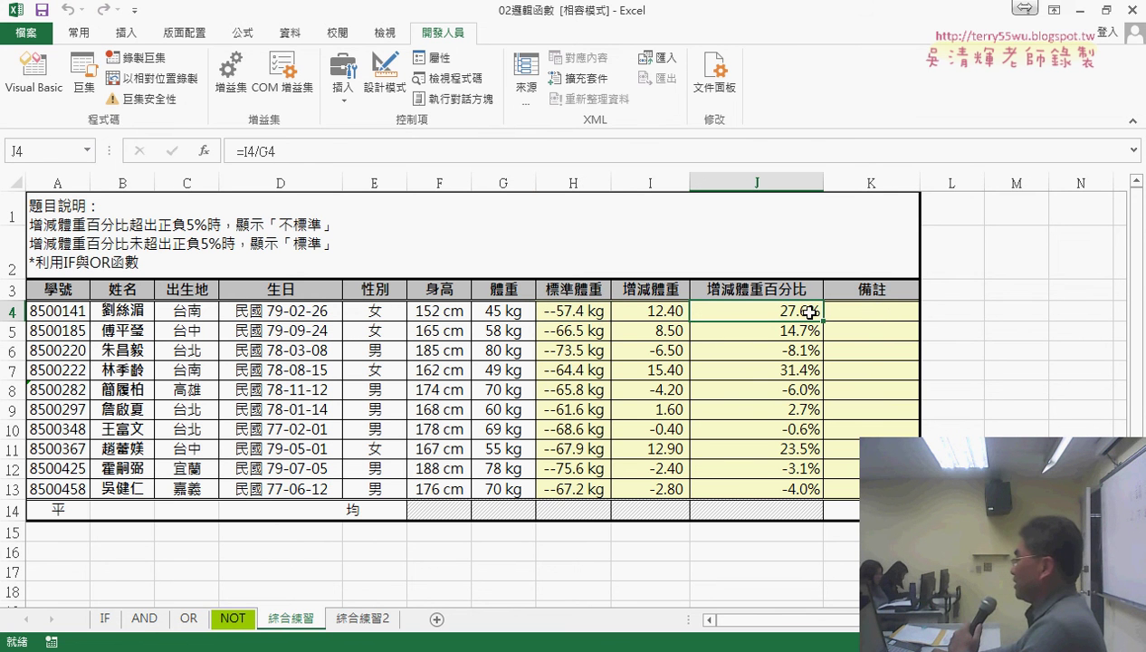
left_click_drag(808, 311, 788, 494)
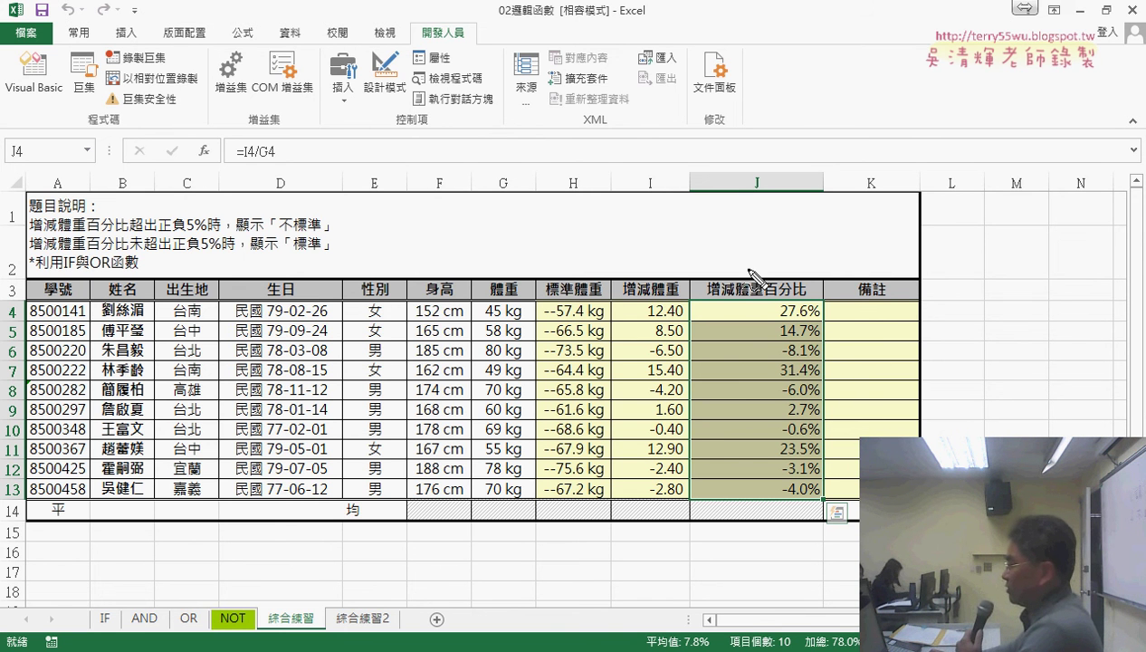
left_click_drag(162, 234, 293, 230)
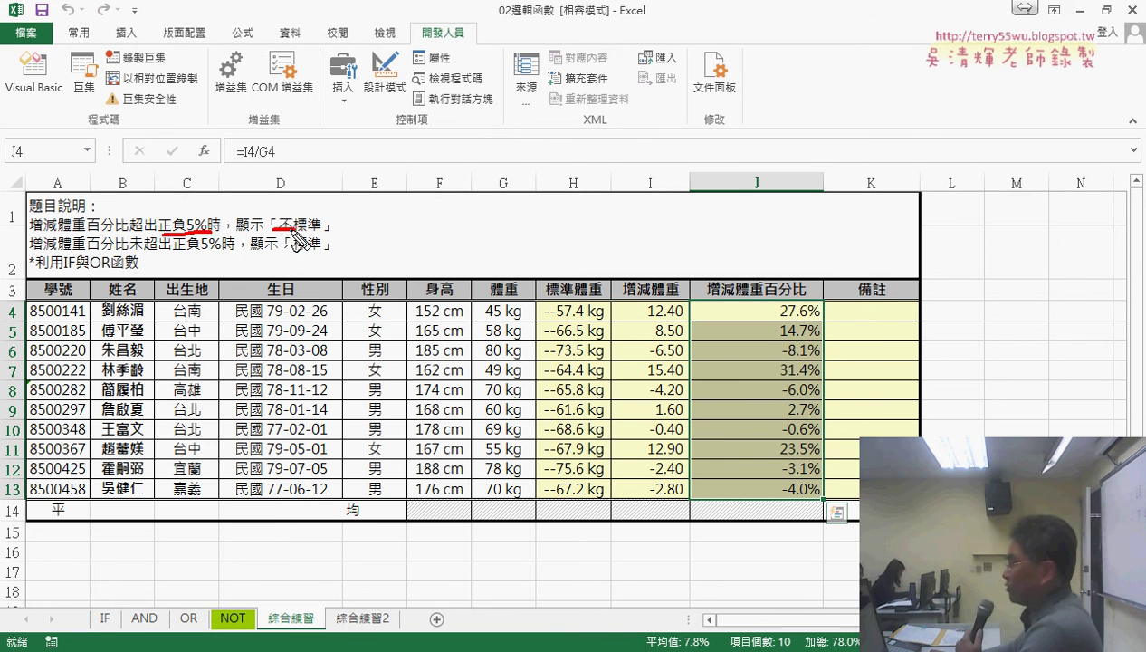
mouse_move(451, 220)
left_mouse_down()
mouse_move(541, 215)
mouse_move(512, 140)
mouse_move(529, 156)
left_mouse_up()
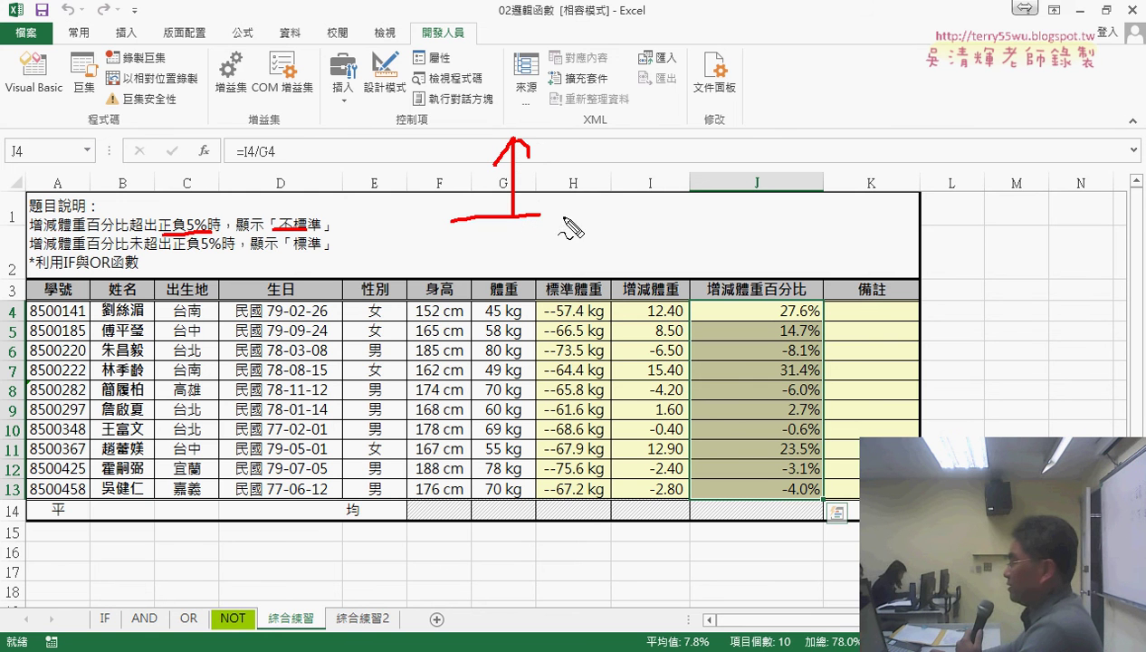
mouse_move(462, 304)
left_mouse_down()
mouse_move(536, 302)
mouse_move(512, 387)
mouse_move(540, 362)
left_mouse_up()
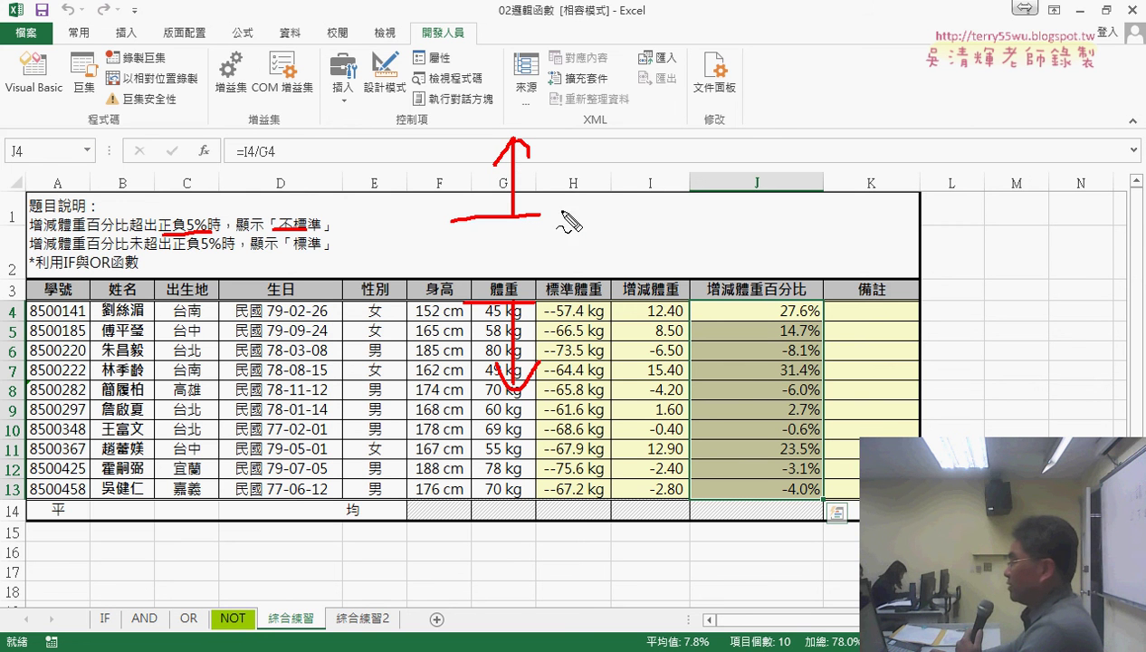
mouse_move(565, 192)
left_mouse_down()
mouse_move(558, 223)
mouse_move(583, 189)
mouse_move(590, 203)
left_mouse_up()
mouse_move(607, 190)
left_mouse_down()
mouse_move(588, 239)
mouse_move(619, 234)
mouse_move(625, 219)
left_mouse_up()
mouse_move(593, 297)
left_mouse_down()
mouse_move(588, 322)
mouse_move(609, 292)
mouse_move(599, 341)
left_mouse_up()
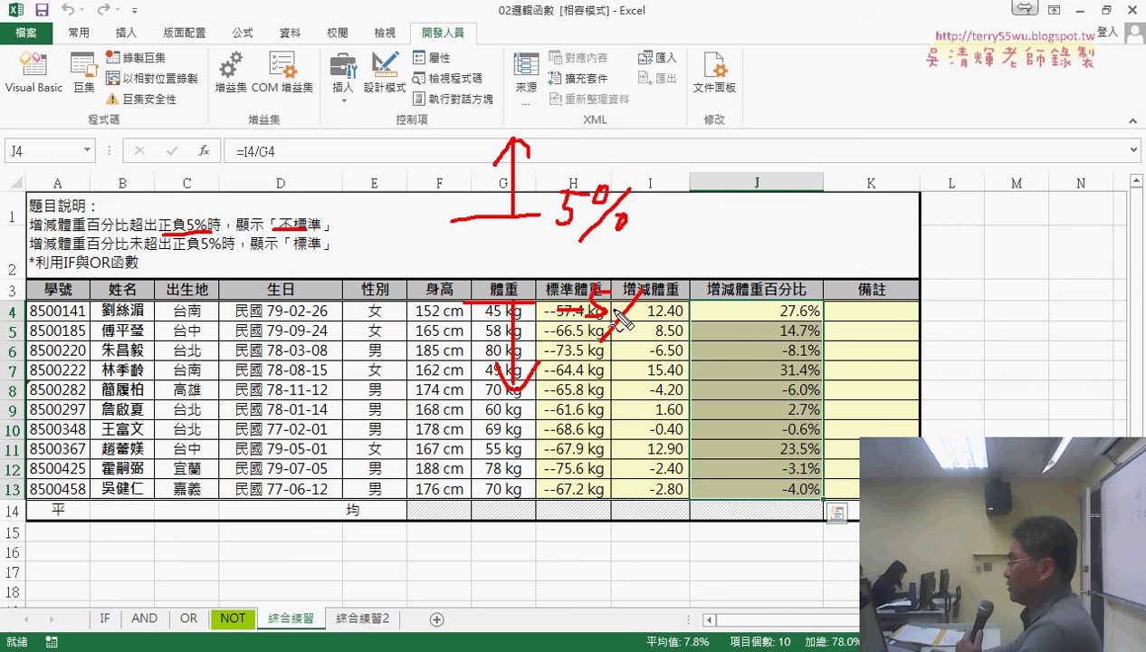
left_click_drag(625, 286, 623, 290)
left_click_drag(635, 315, 647, 317)
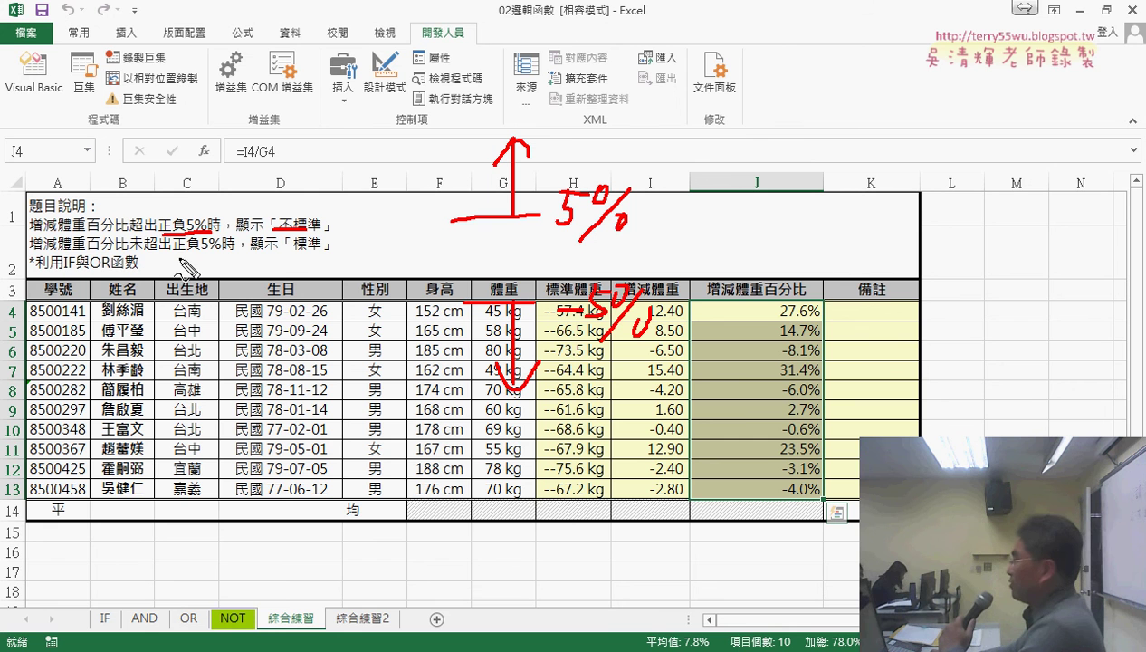
left_click_drag(90, 271, 107, 270)
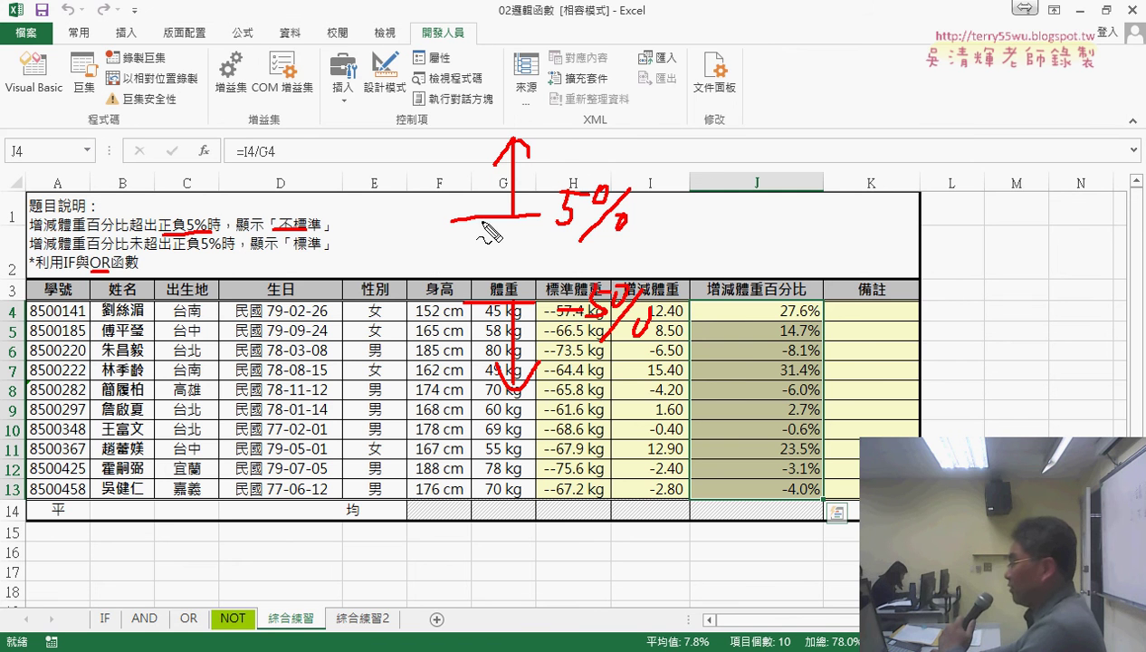
left_click_drag(492, 225, 519, 224)
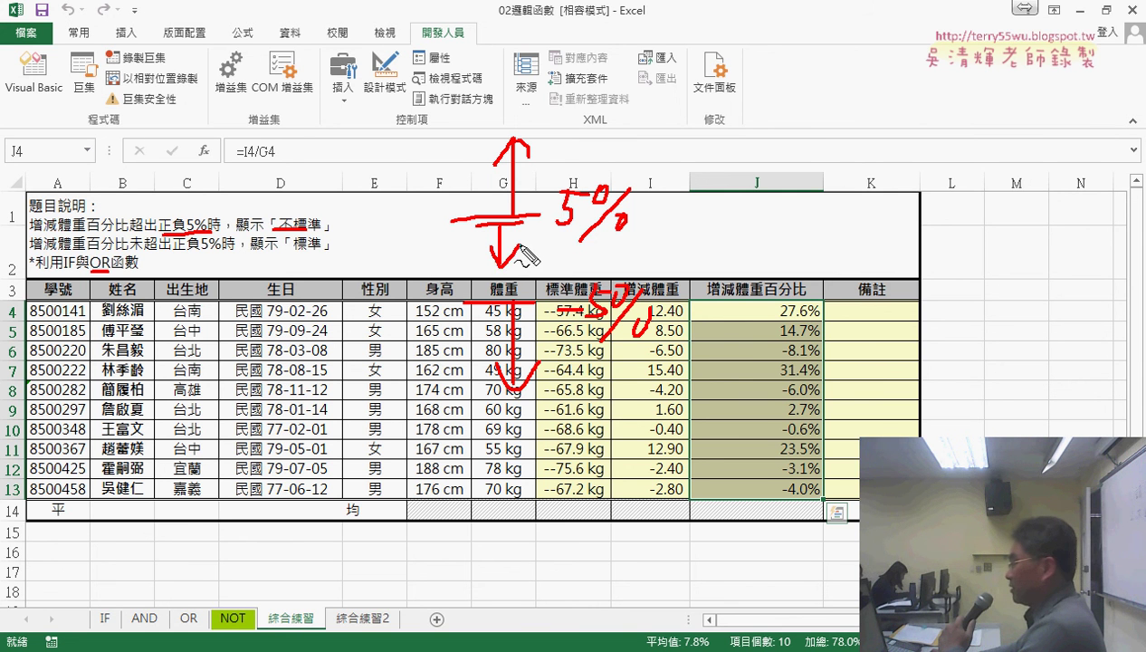
mouse_move(487, 292)
left_mouse_down()
mouse_move(486, 249)
mouse_move(501, 268)
mouse_move(476, 294)
left_mouse_up()
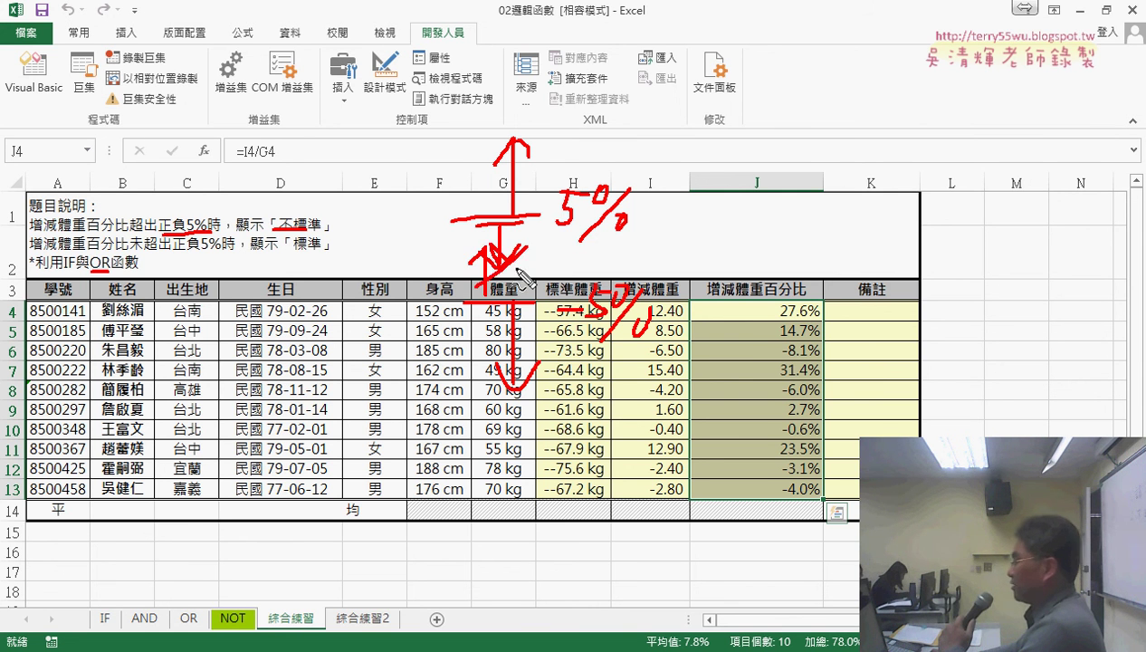
left_click_drag(485, 253, 525, 285)
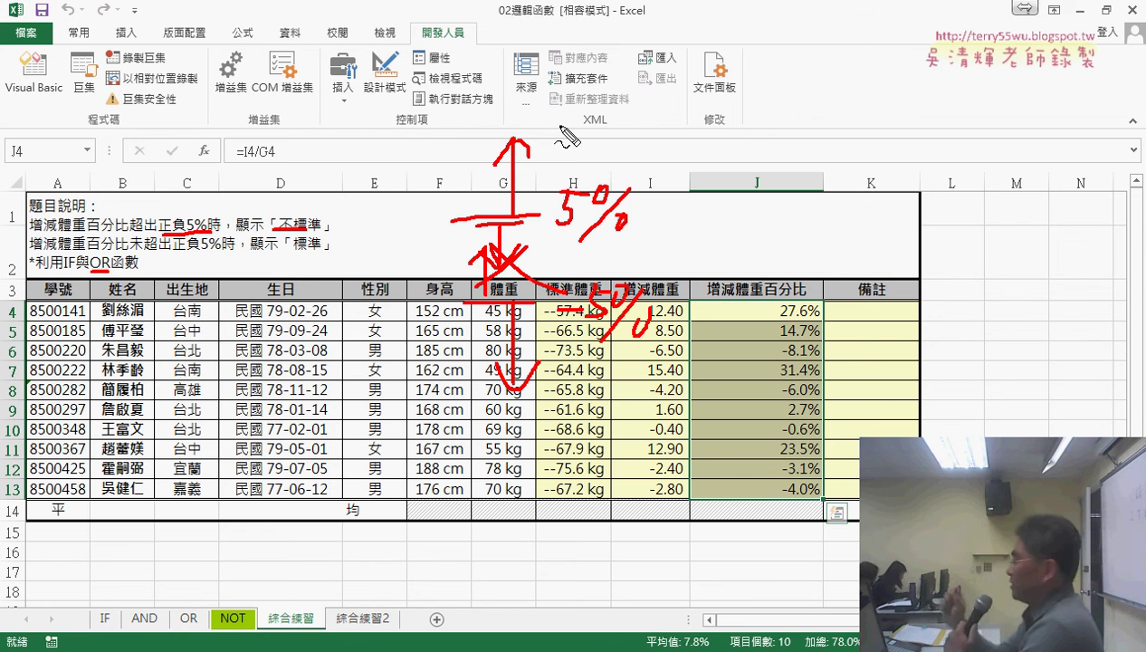
key("Escape")
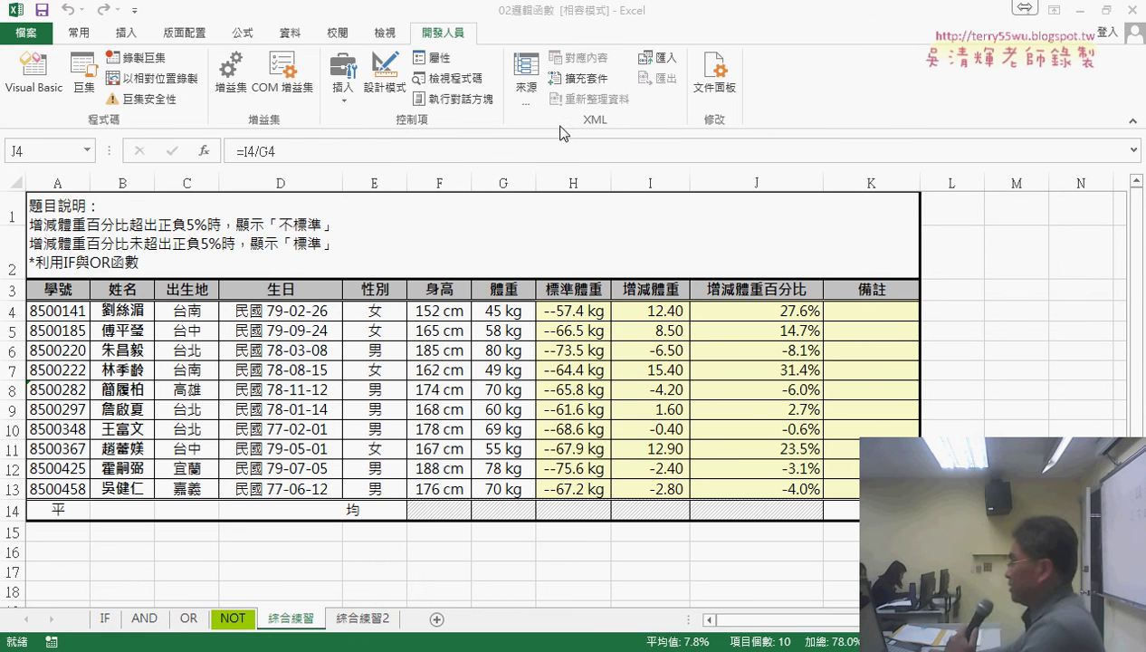
Start an IF function in K4 from the Logical category of Insert Function
left_click(882, 314)
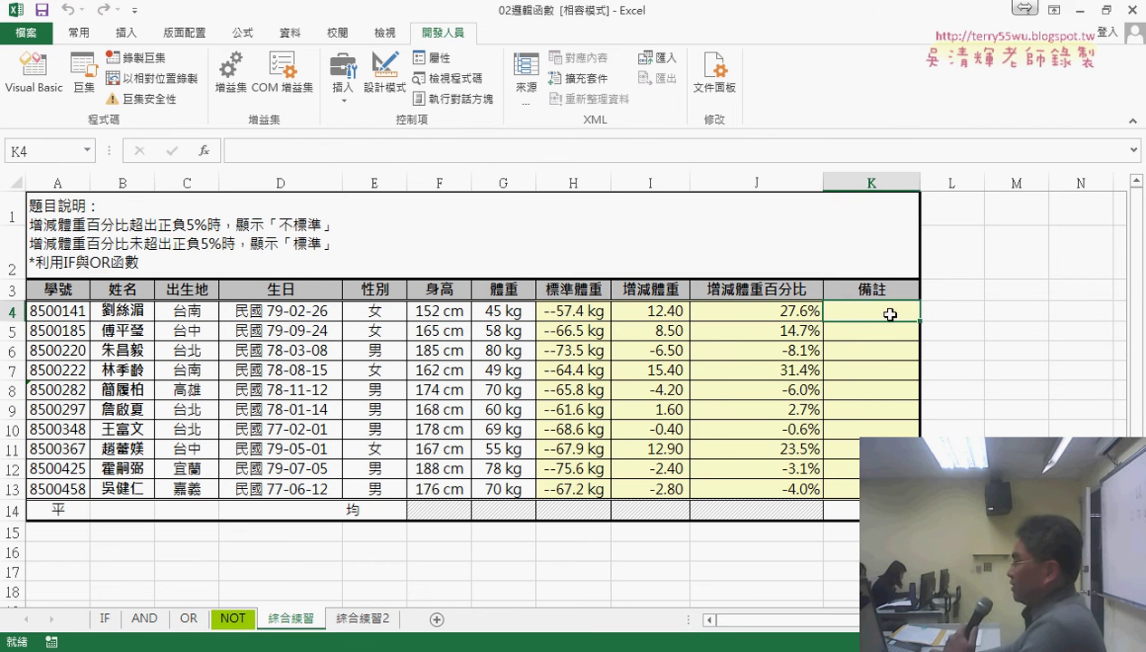
left_click(204, 150)
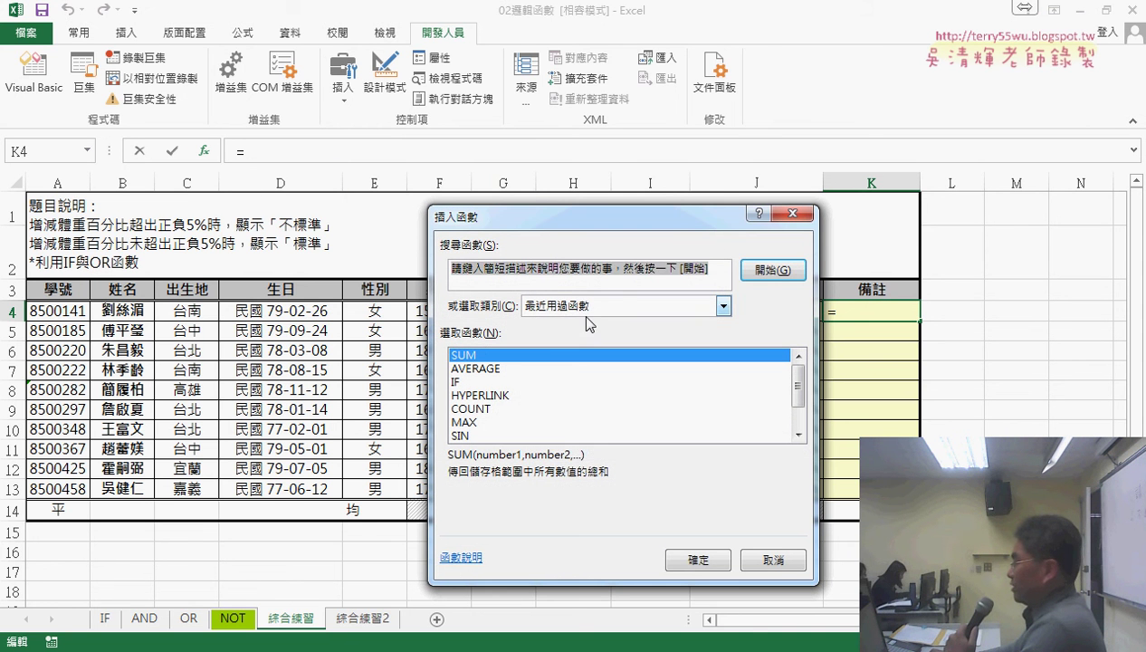
left_click(586, 313)
left_click(575, 437)
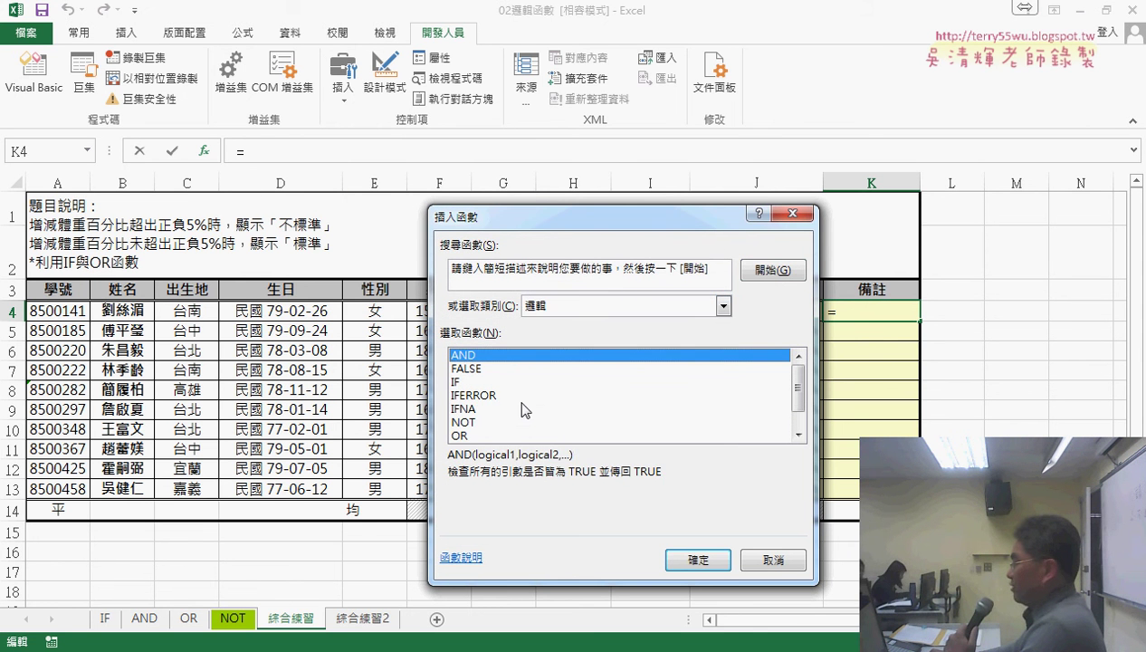
double_click(478, 382)
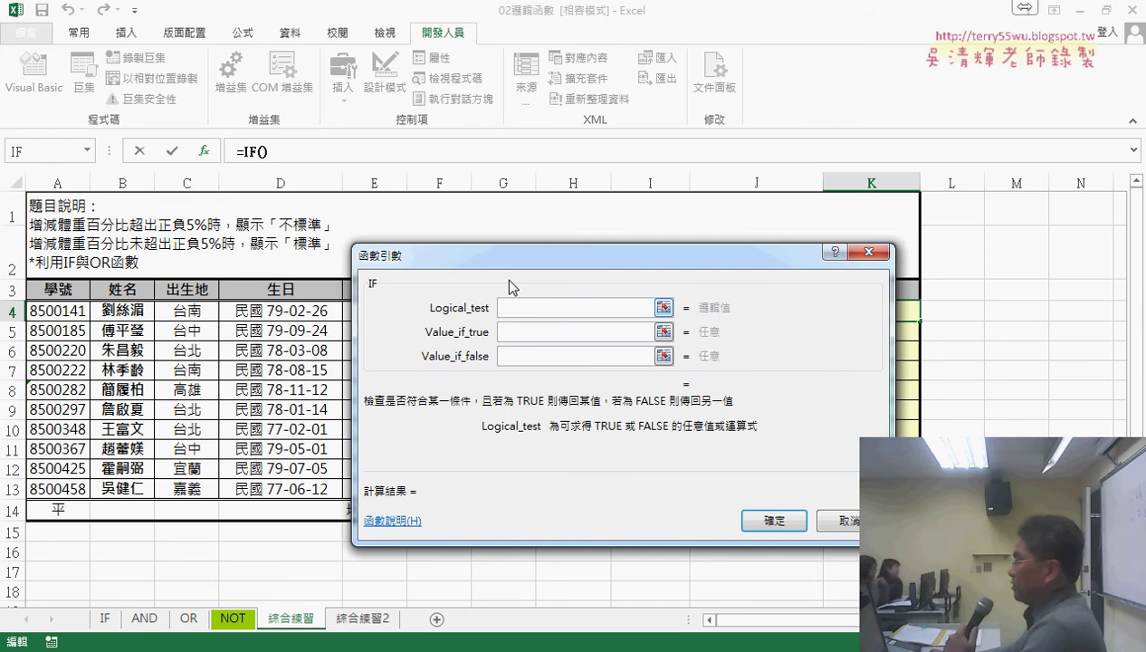
Set the IF logical test to or(J4>5%,J4<-5%)
left_click_drag(509, 287, 294, 329)
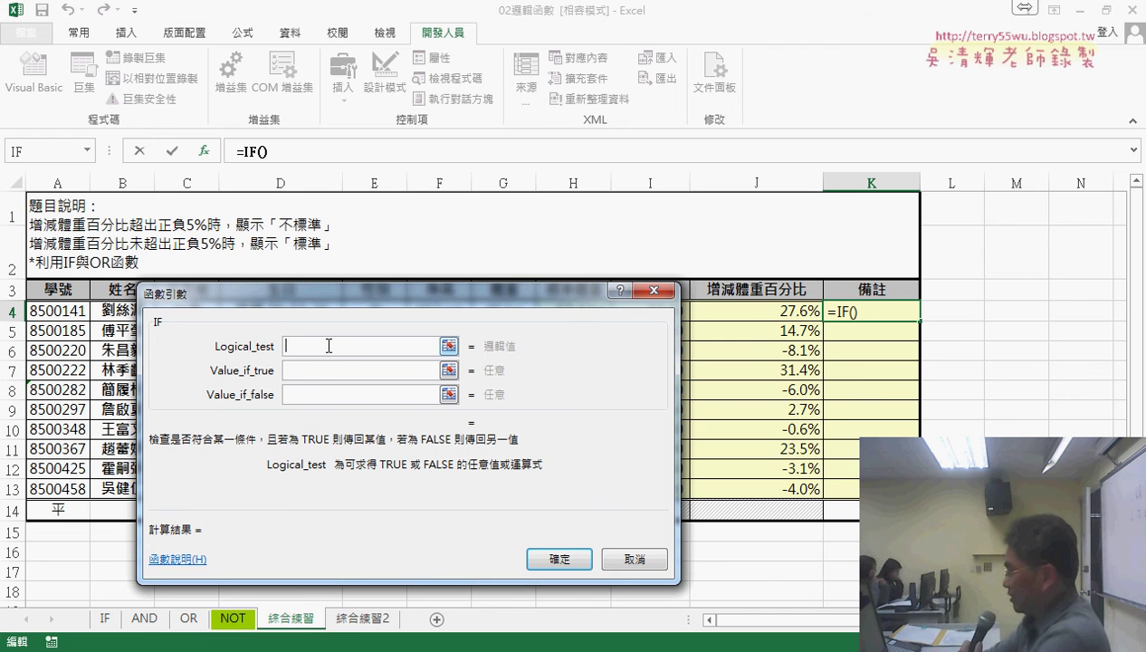
type("or(")
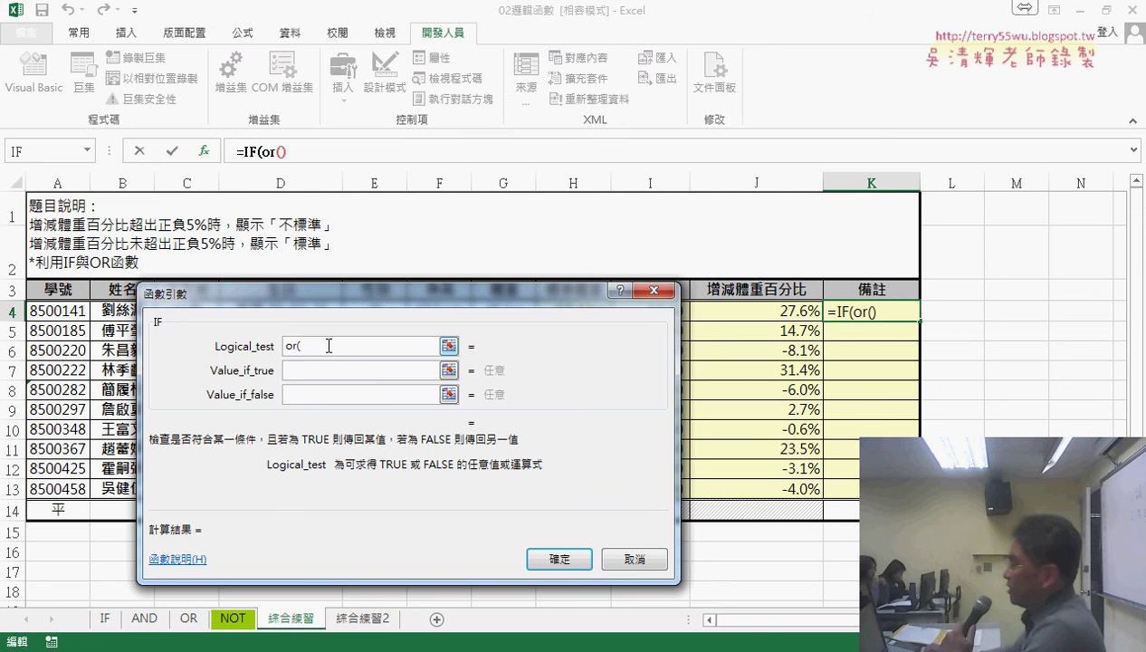
left_click_drag(357, 293, 377, 353)
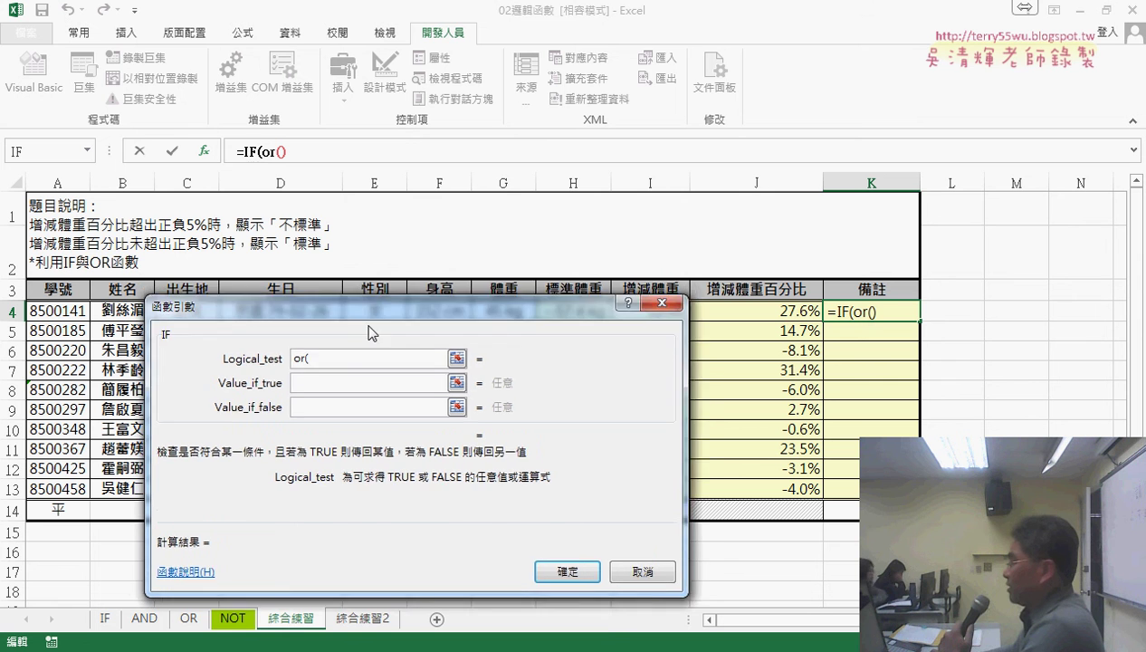
left_click(769, 315)
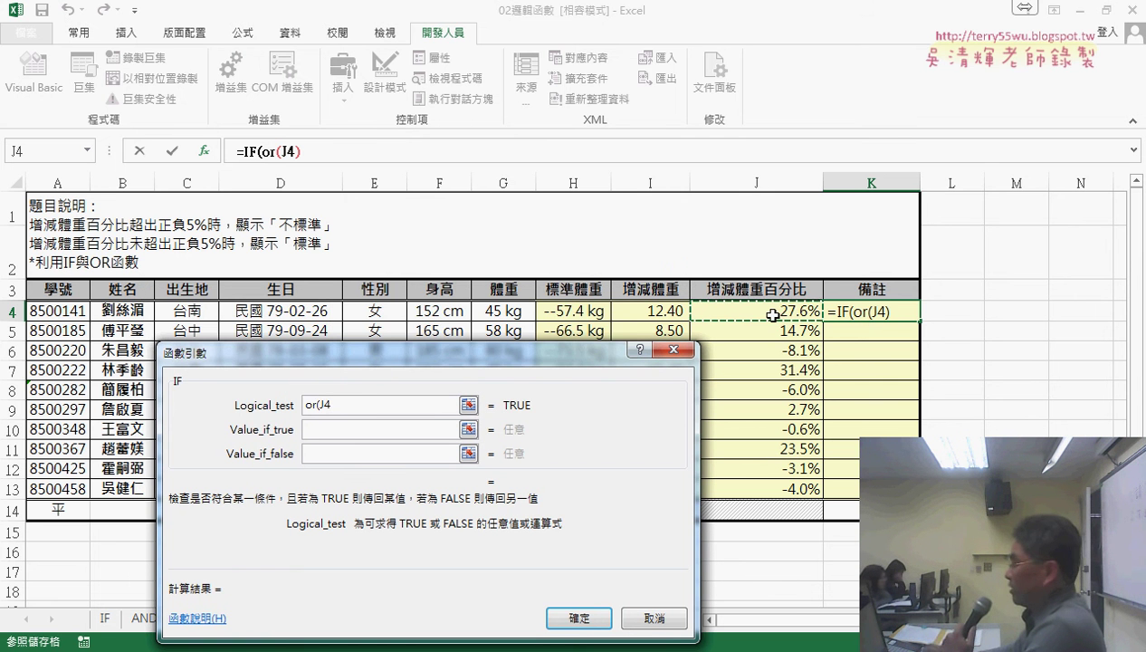
type(">")
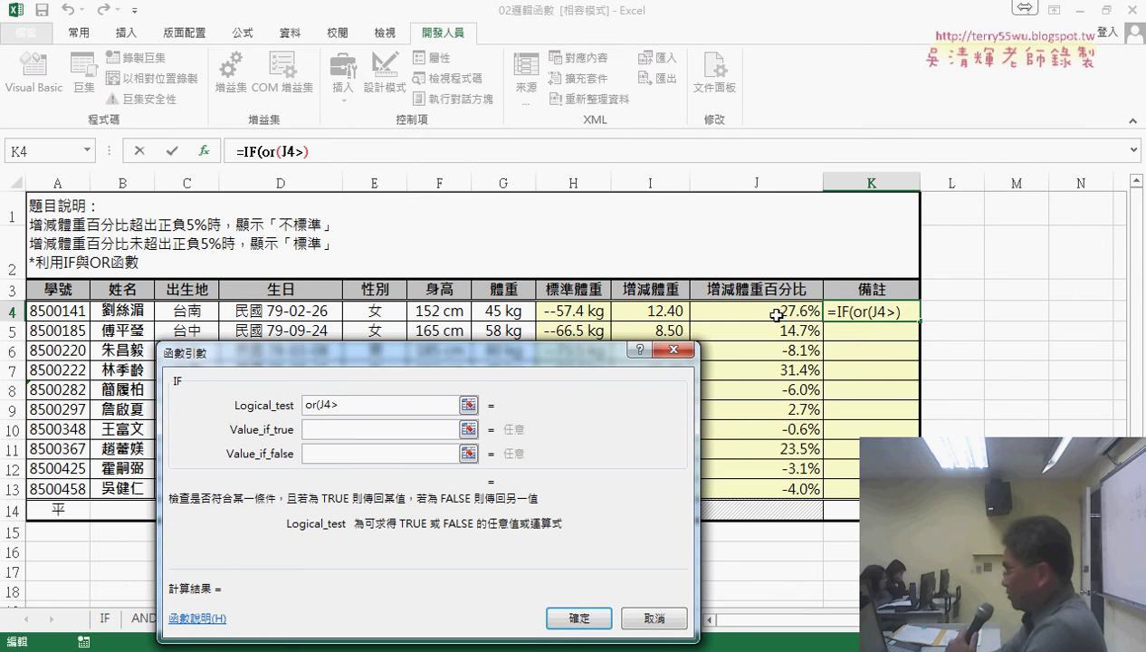
type("5")
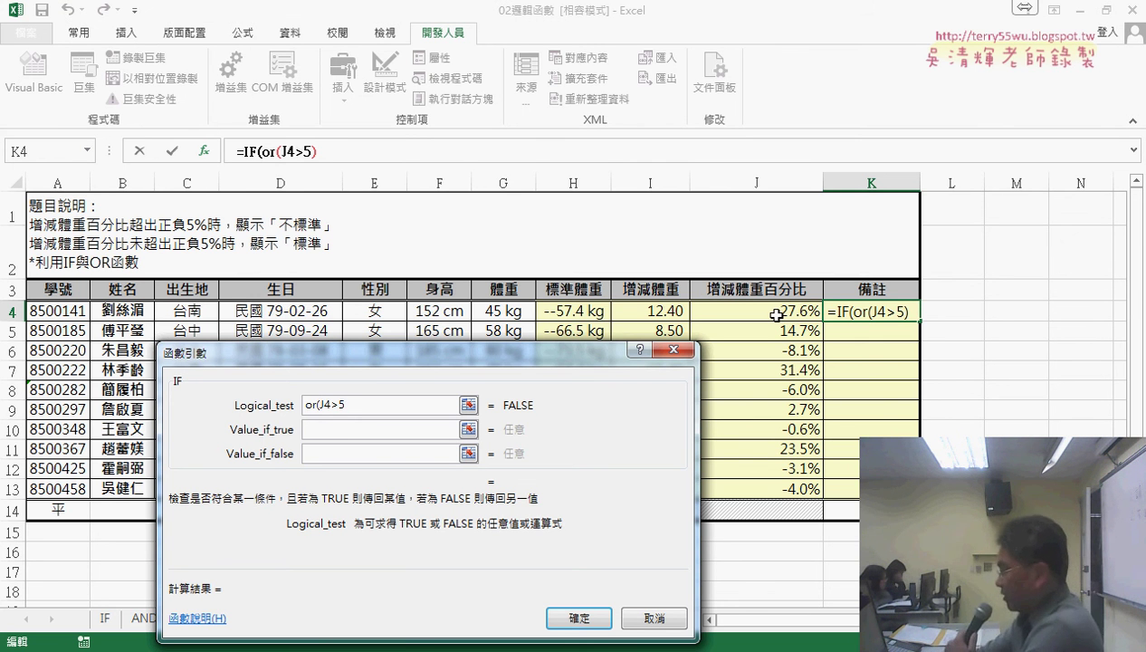
type("%")
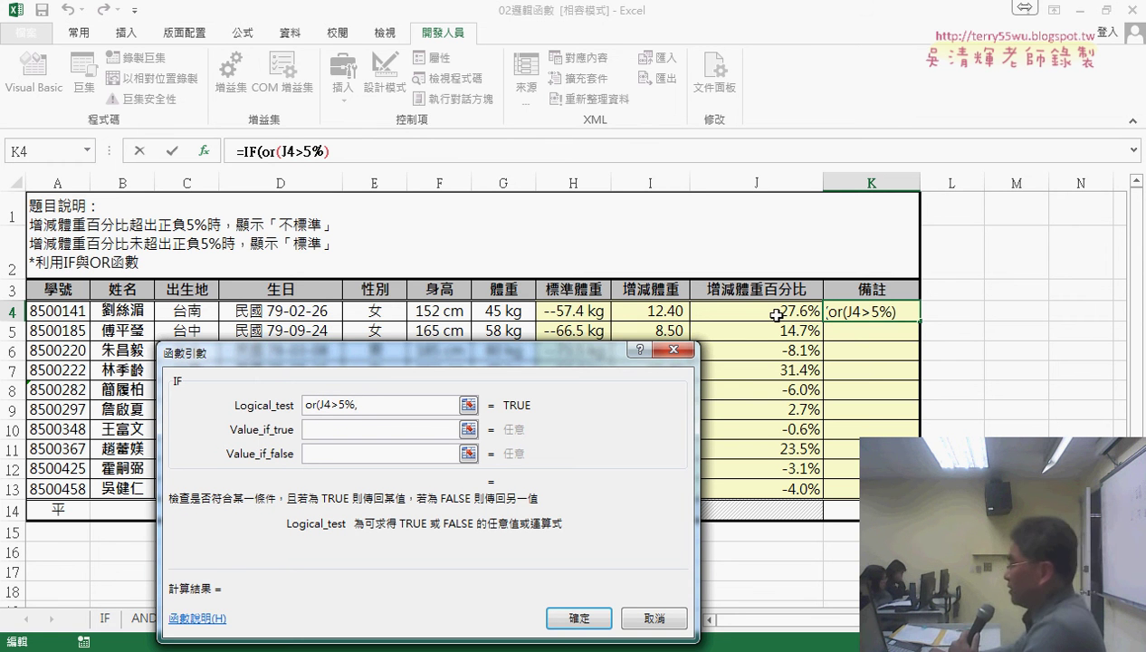
type(",")
left_click(793, 313)
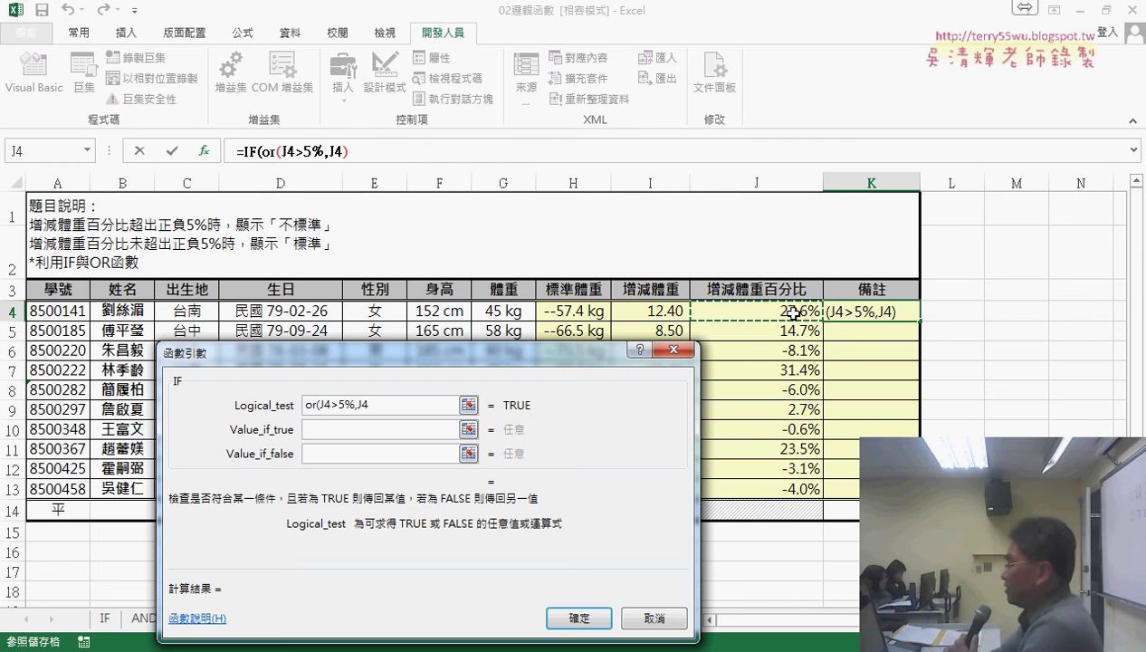
type("<")
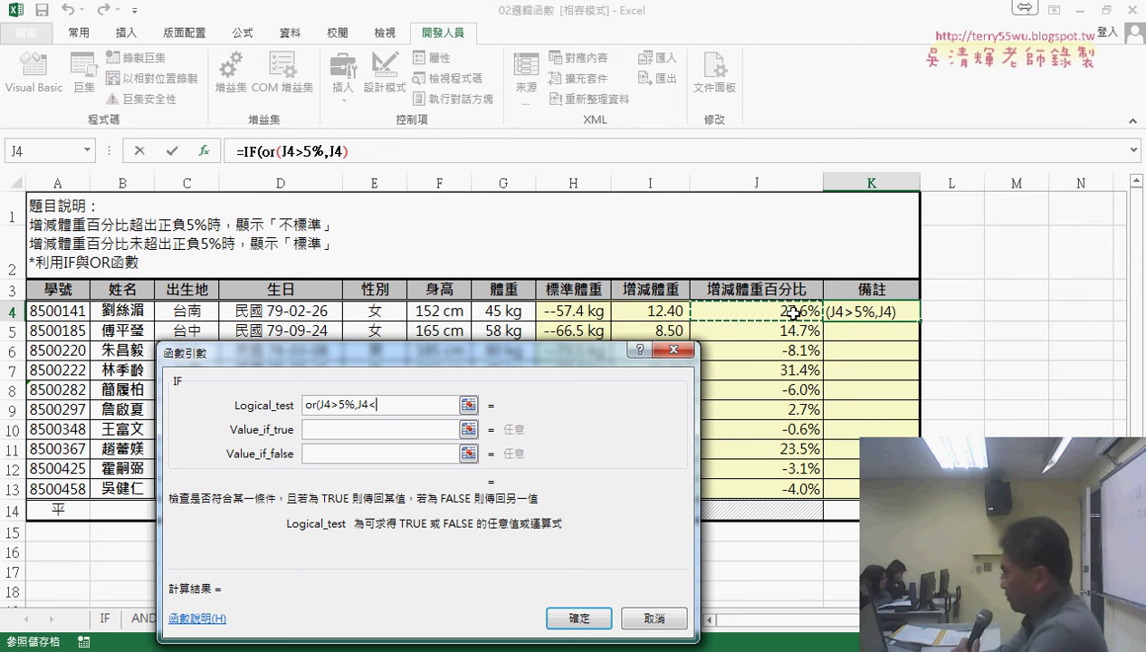
type("-5")
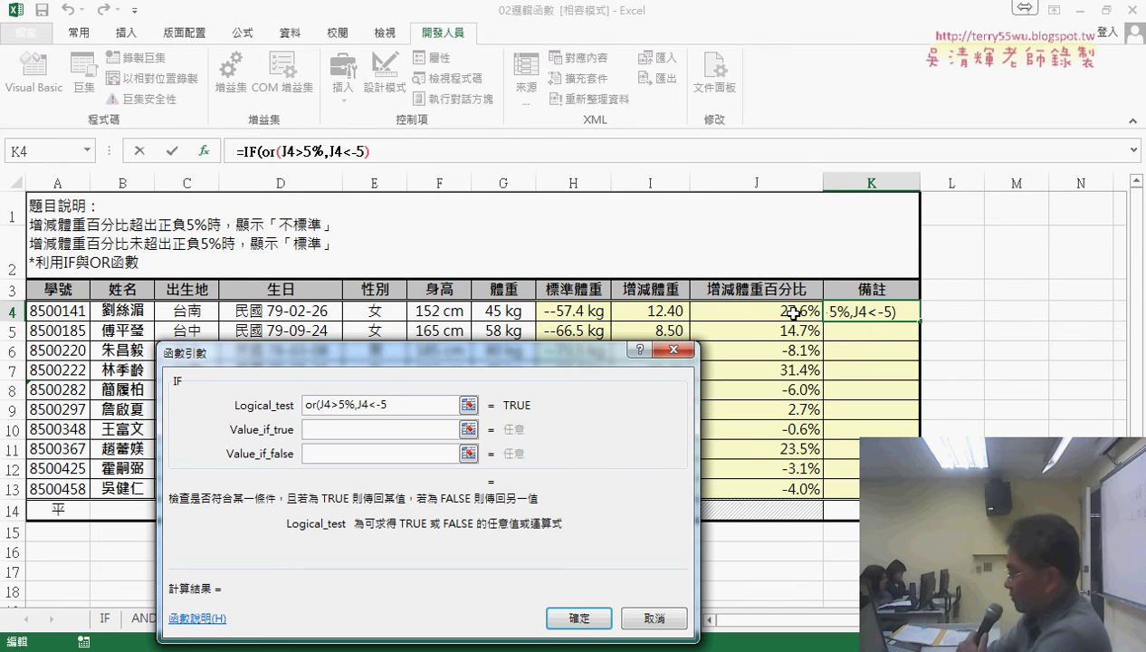
type("%)")
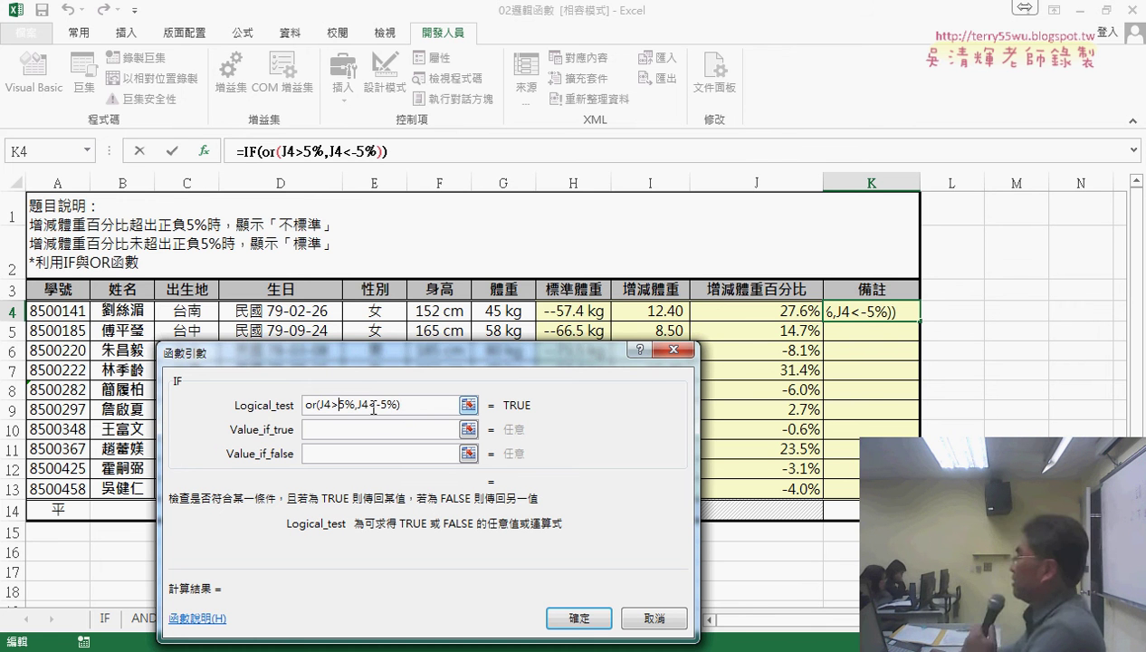
Make K4 return 不標準 when true and 標準 when false, and confirm the formula
left_click(336, 431)
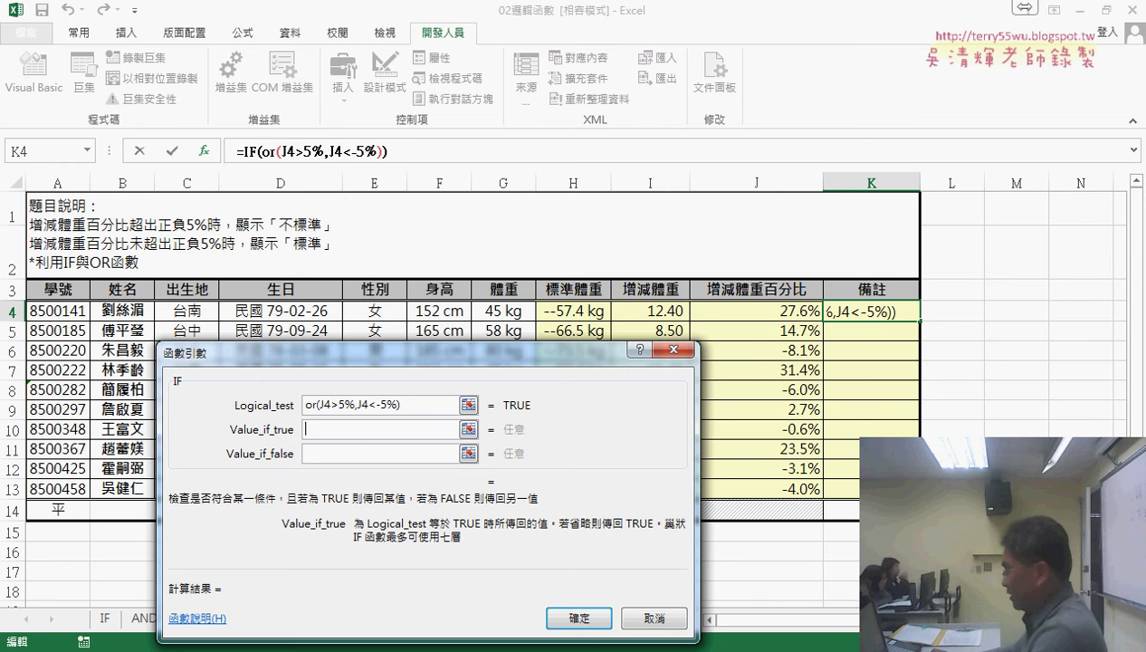
type("\"")
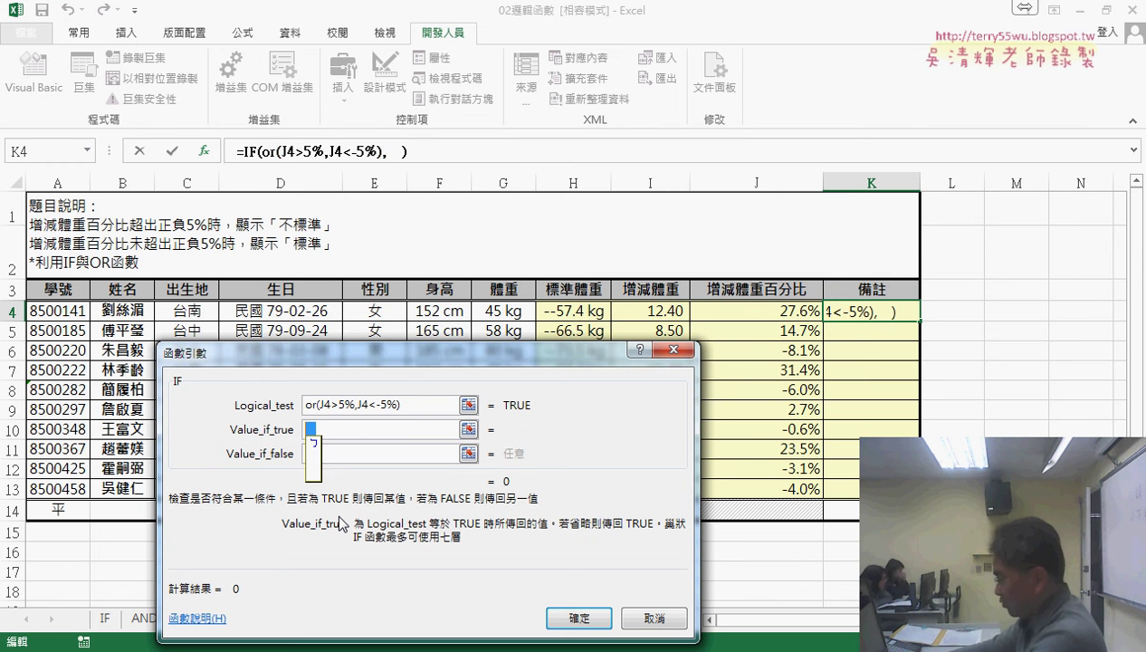
type("不")
type("標")
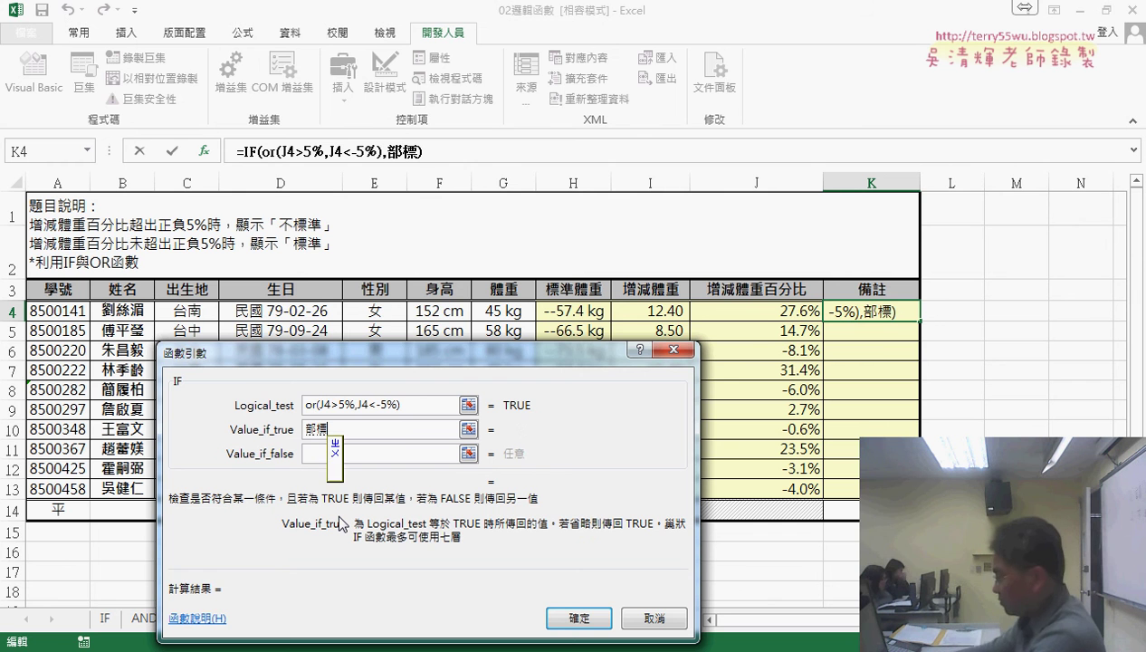
type("準")
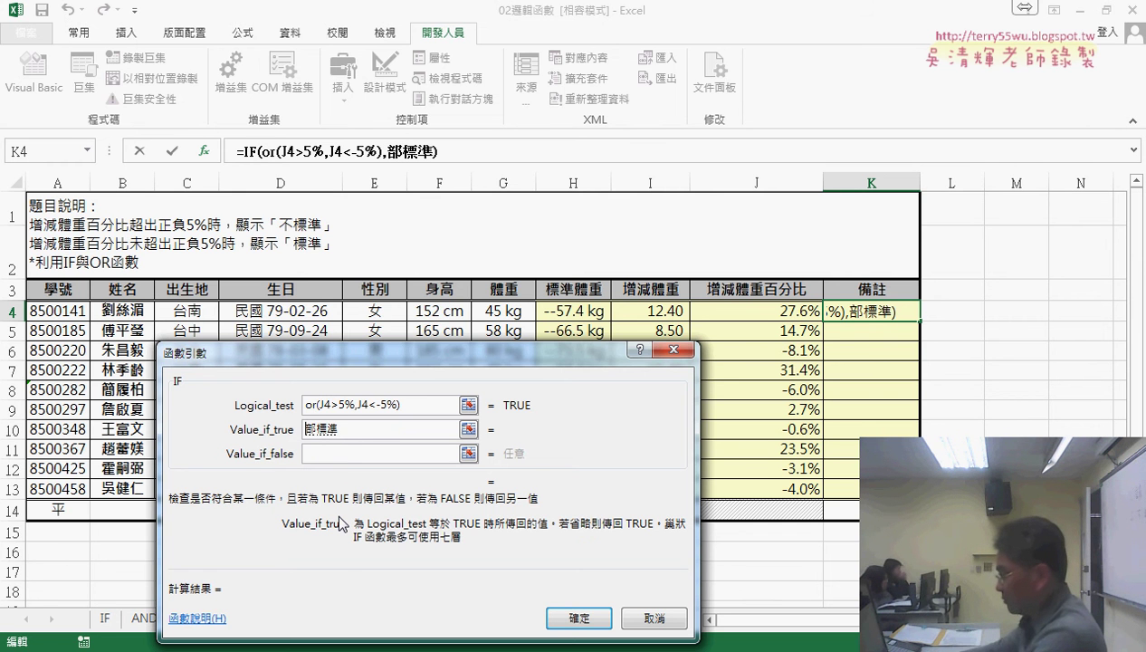
type("不")
key("Left")
key("Left")
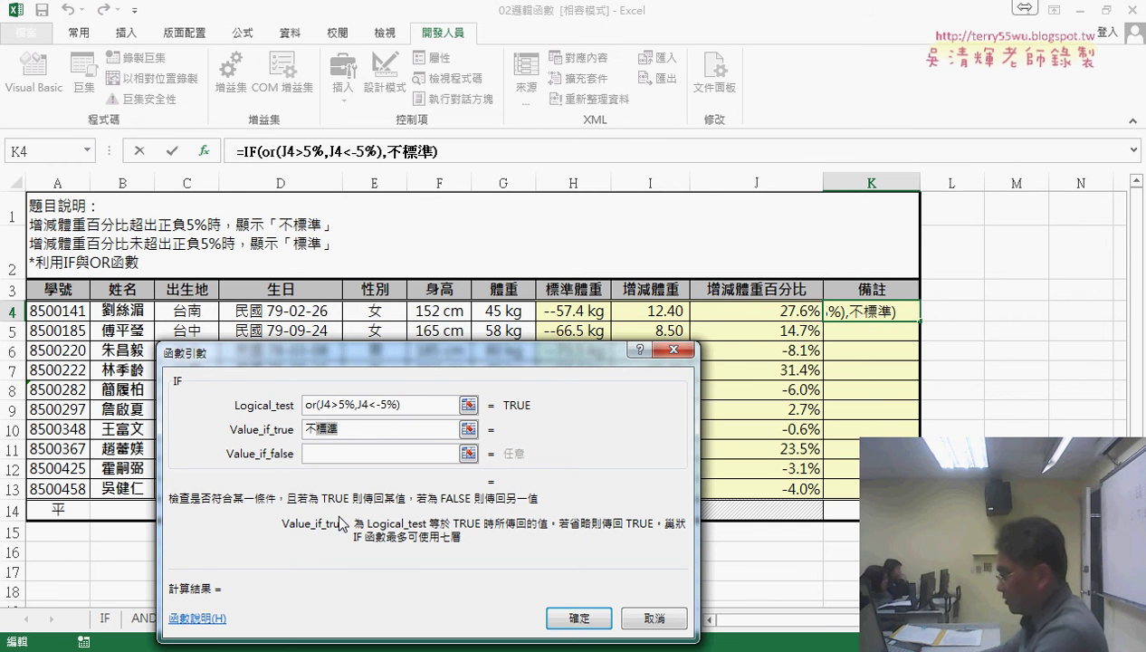
key("Tab")
type("標準")
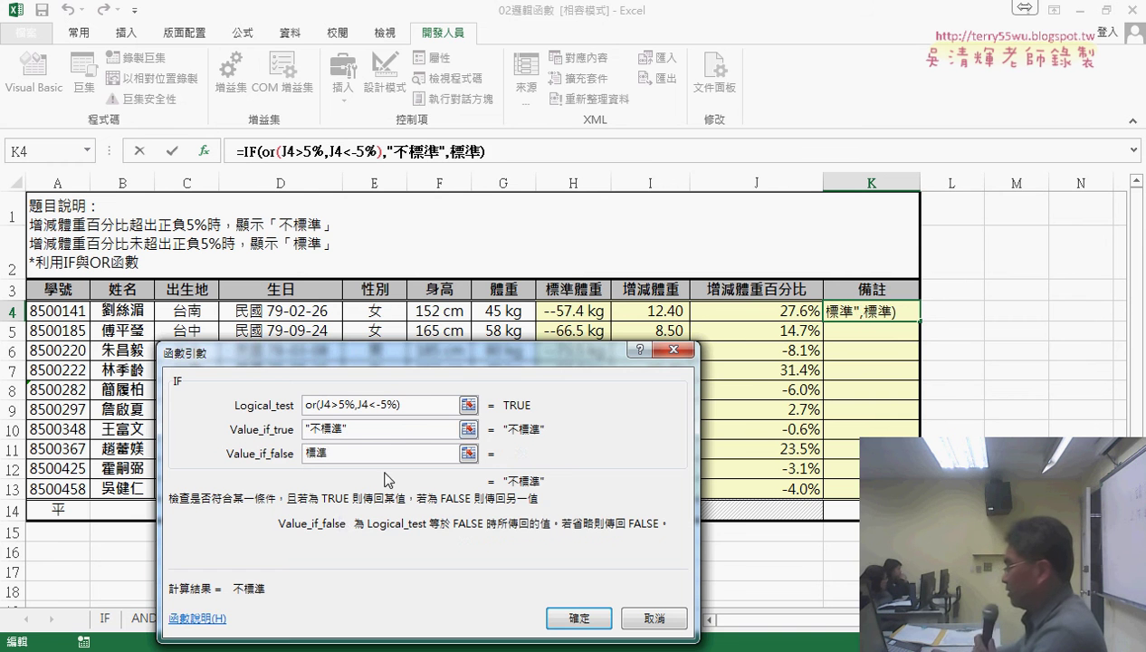
left_click(598, 624)
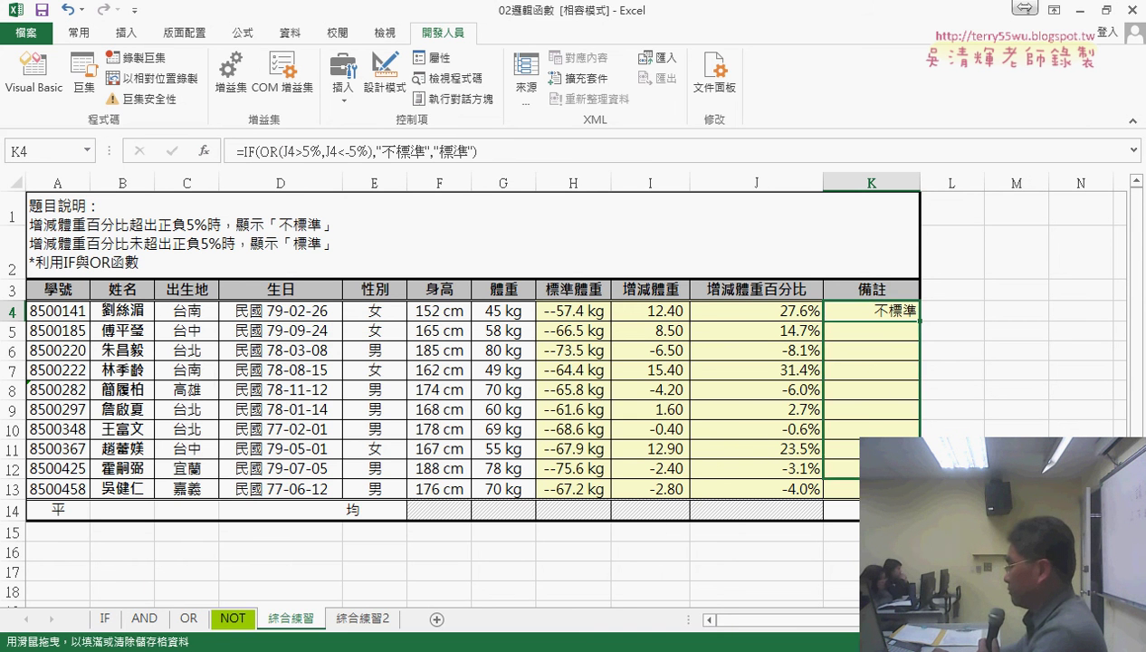
Fill K4's formula down to K13, rename K3 to OR備註, and head L3 with AND
left_click_drag(919, 321, 919, 498)
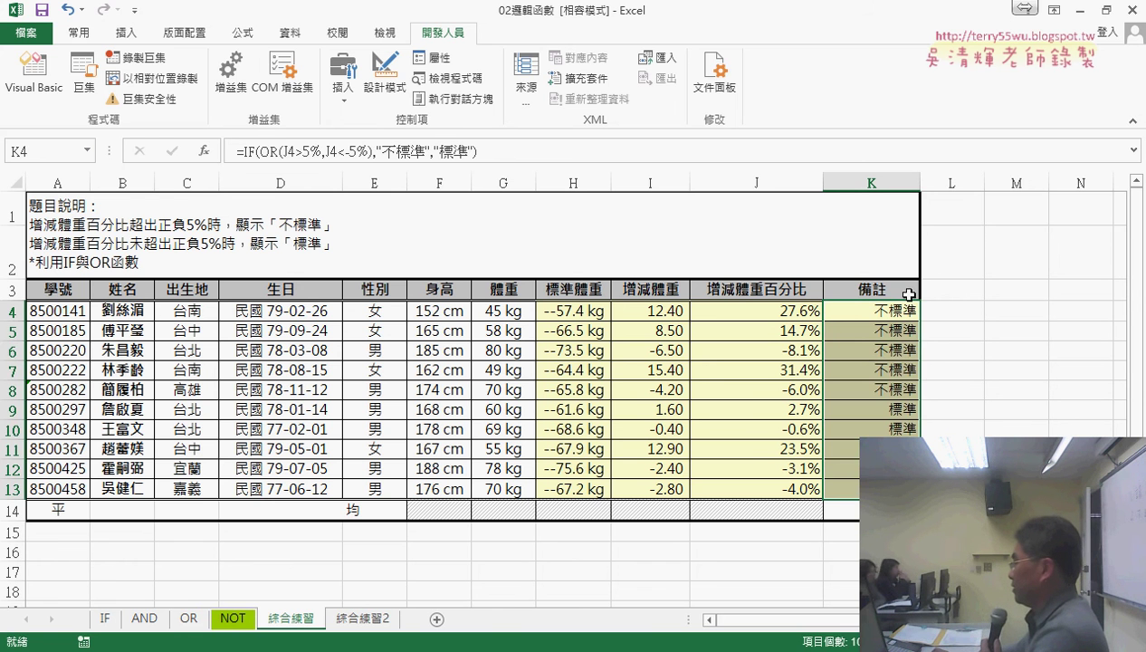
double_click(866, 288)
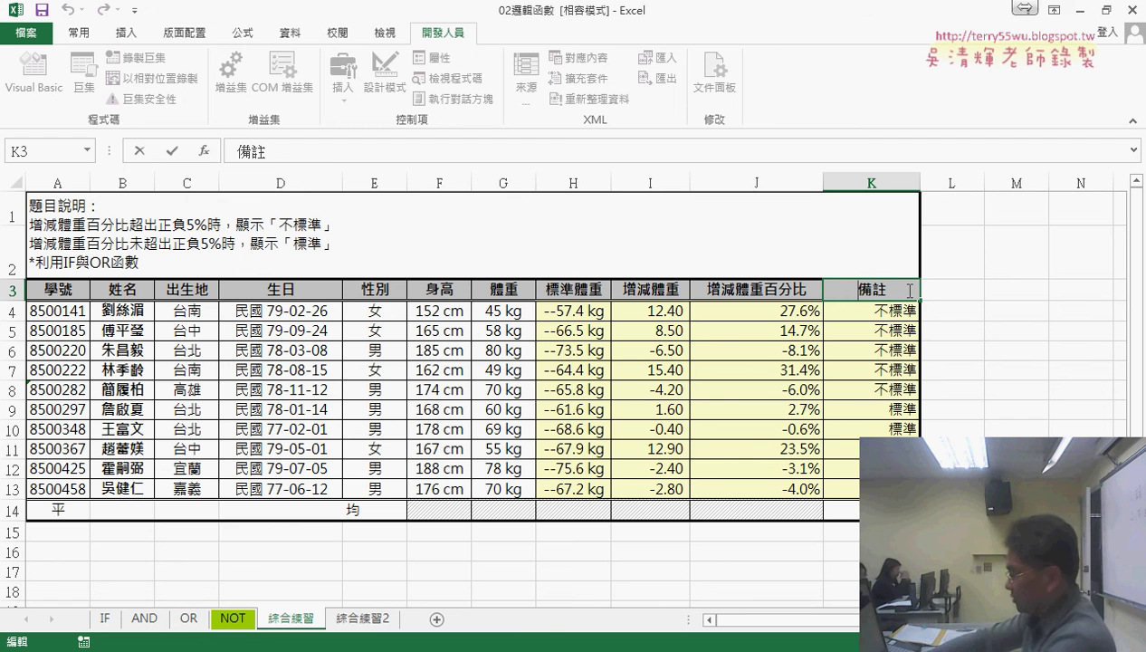
type("OR")
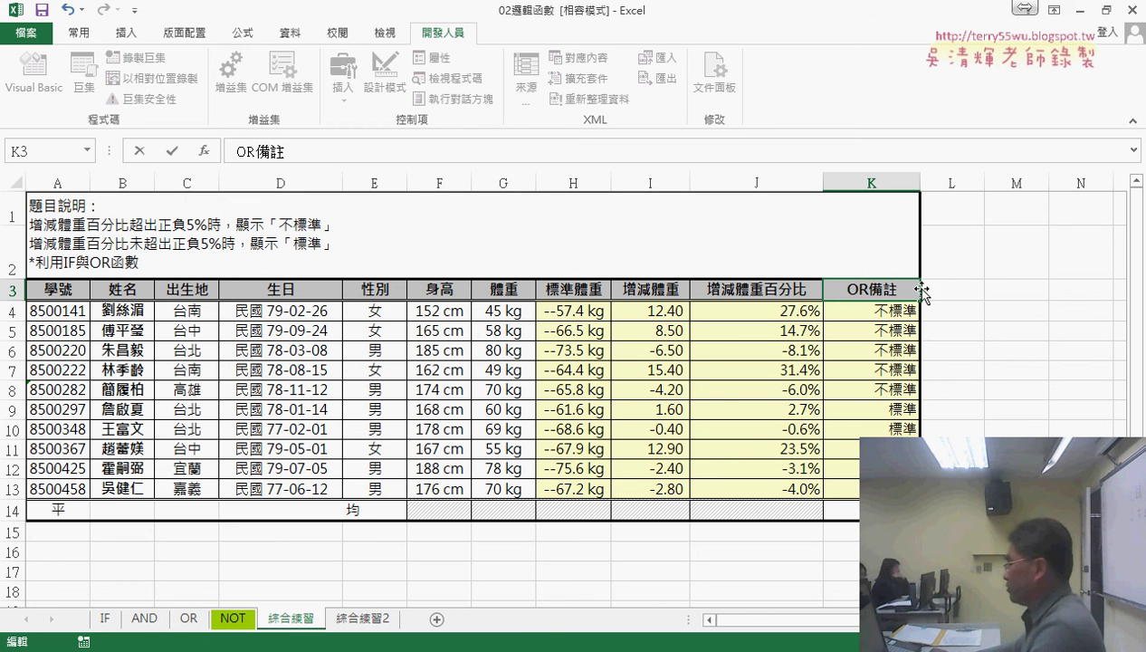
left_click(961, 286)
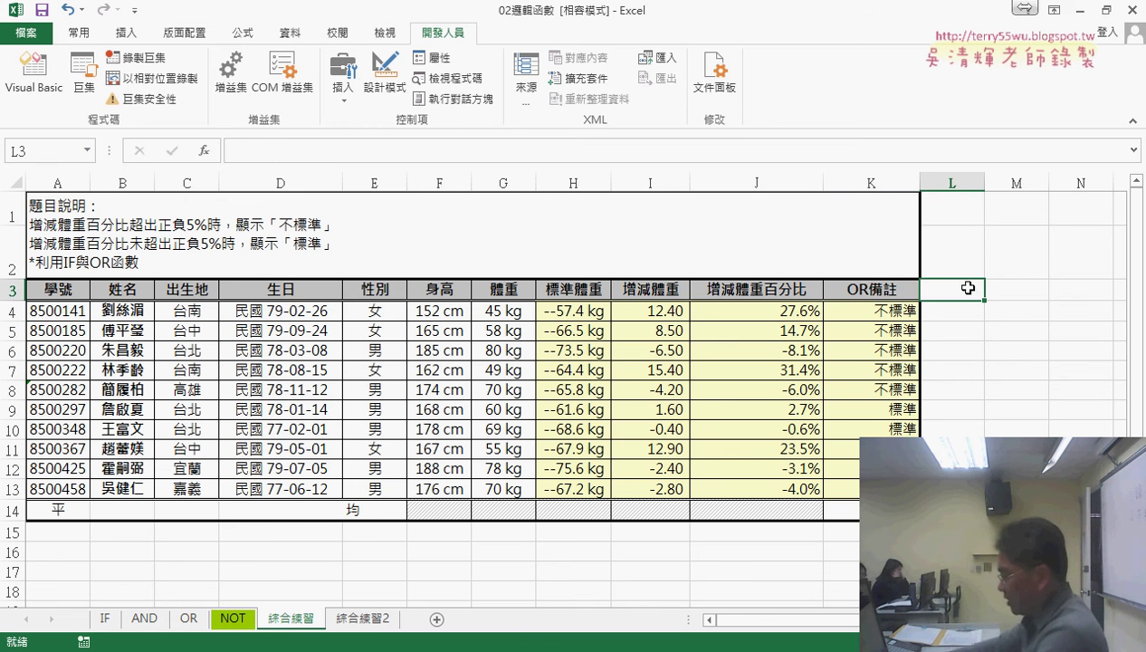
type("AND")
key("Return")
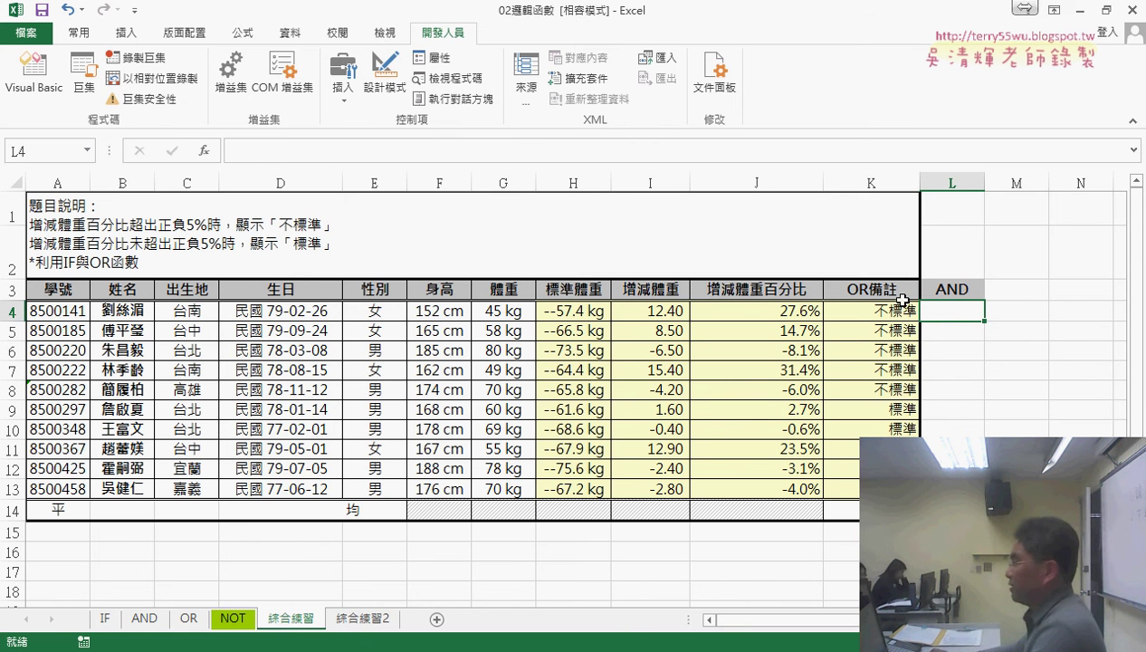
Start an IF formula in L4 with the logical test and(J4<=5%,J4>=-5%)
left_click(206, 152)
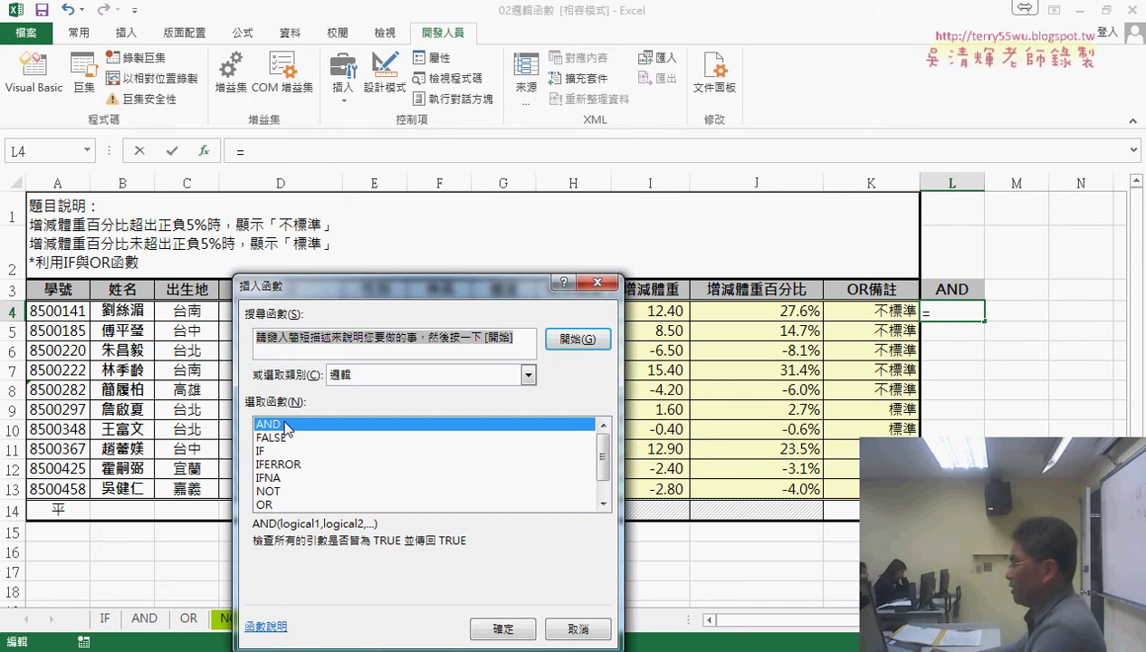
double_click(264, 450)
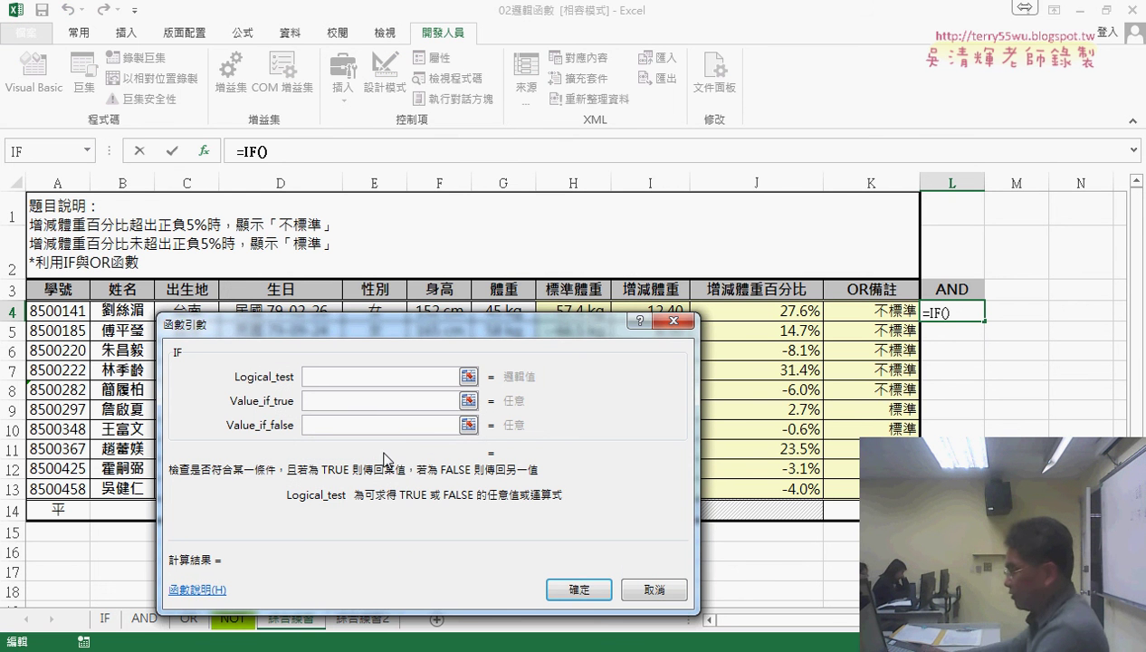
type("s")
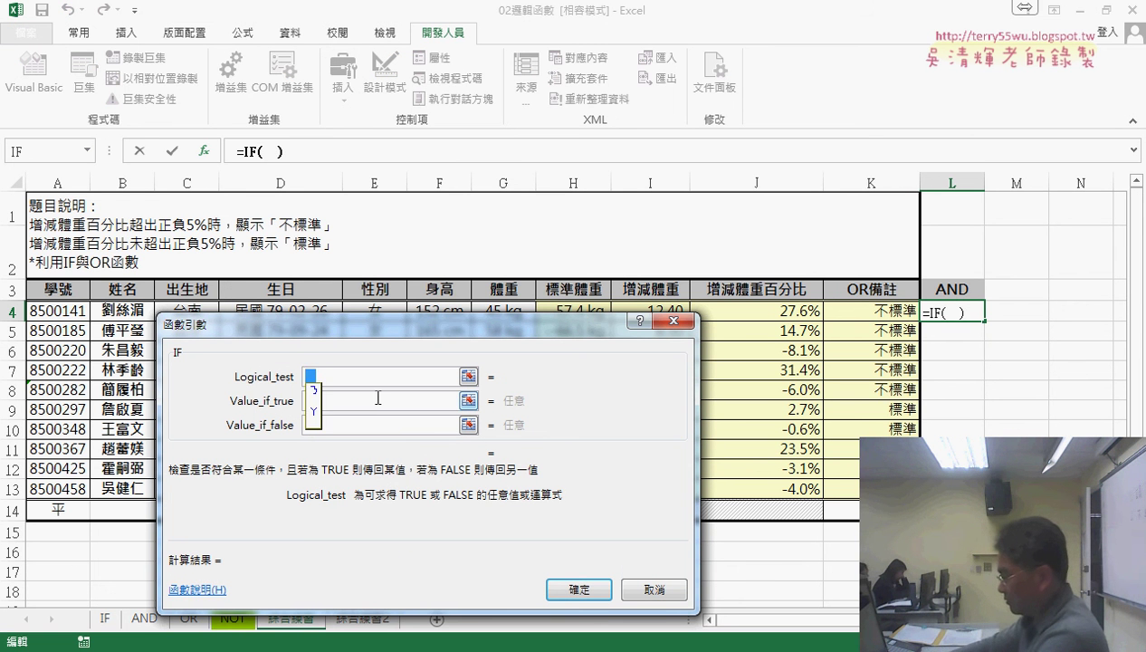
type("and")
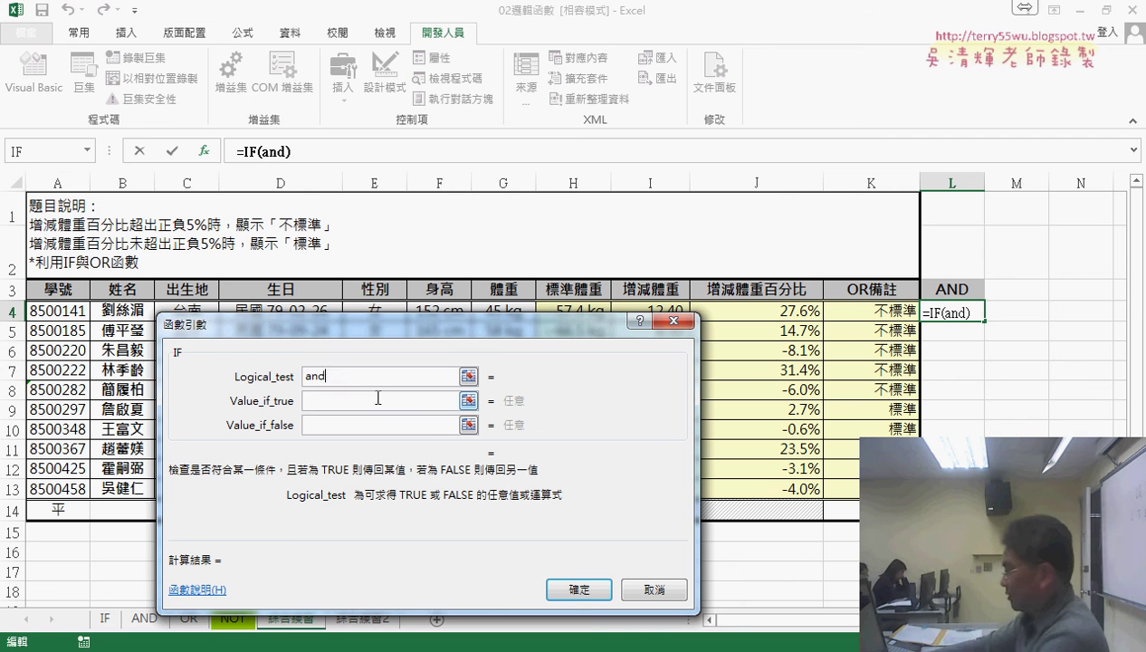
type("(")
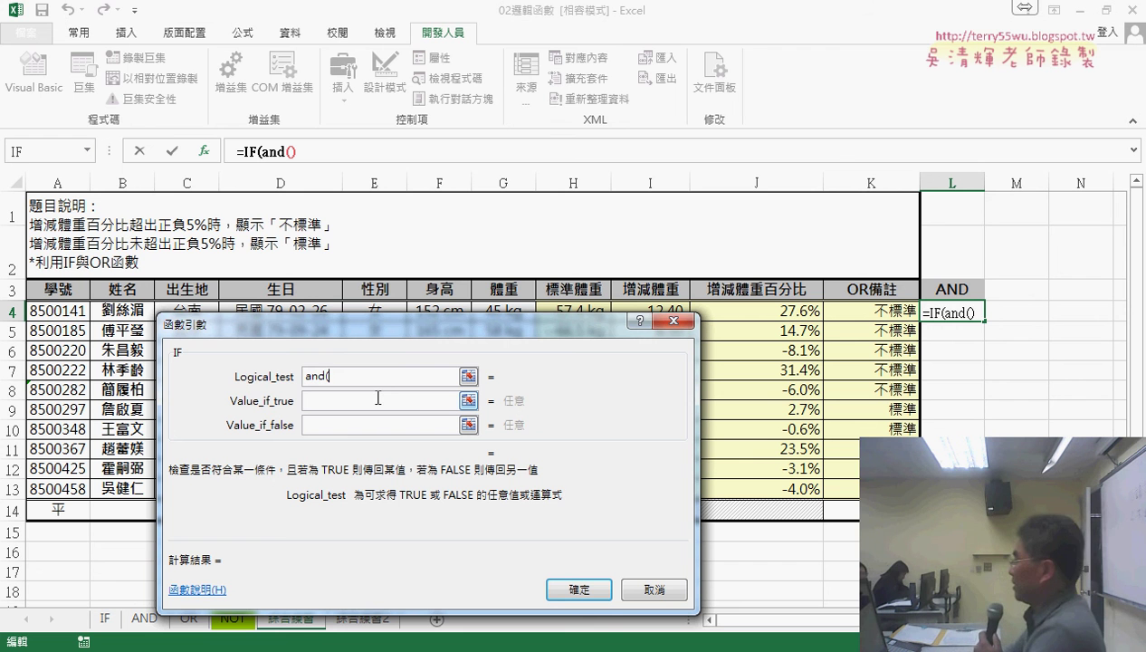
left_click(785, 313)
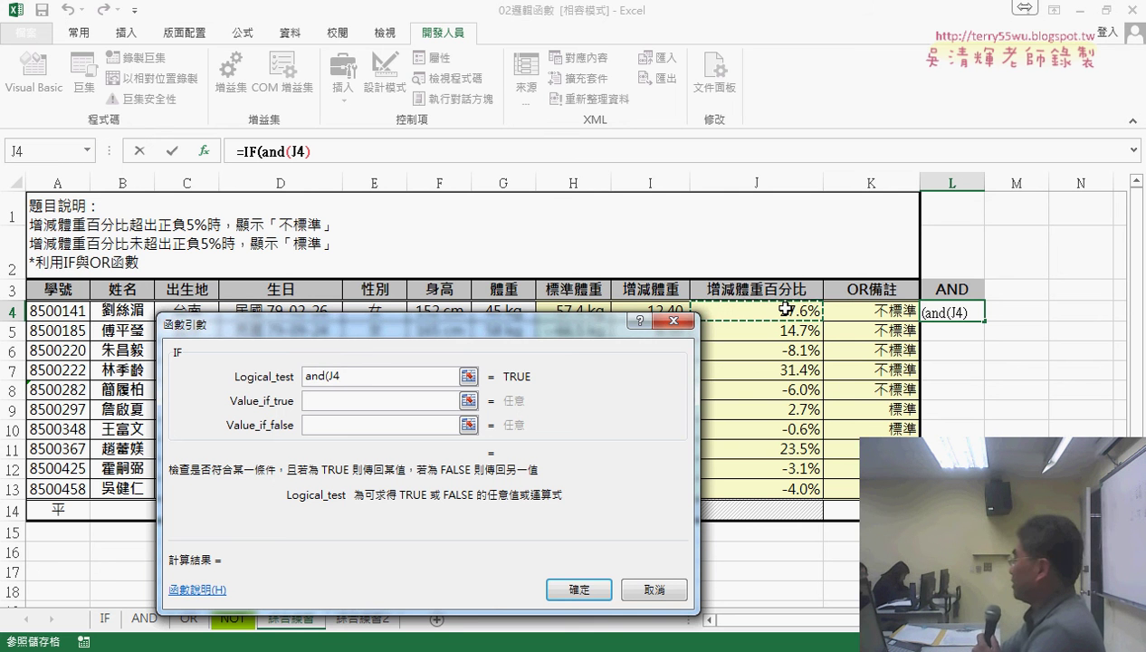
type("<")
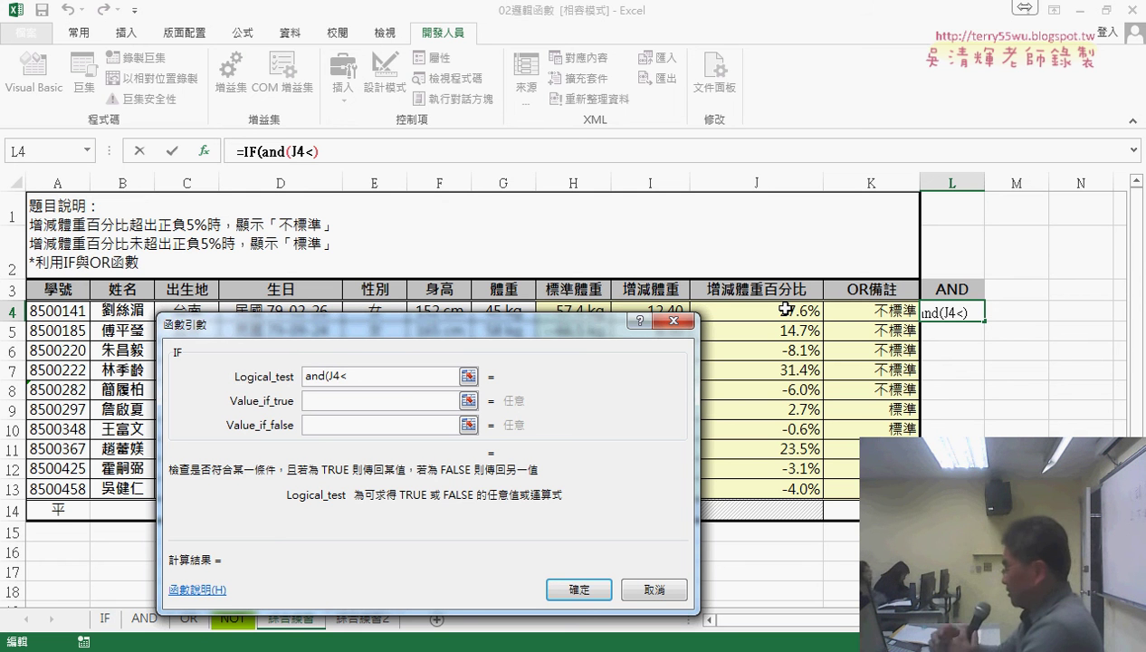
type("=")
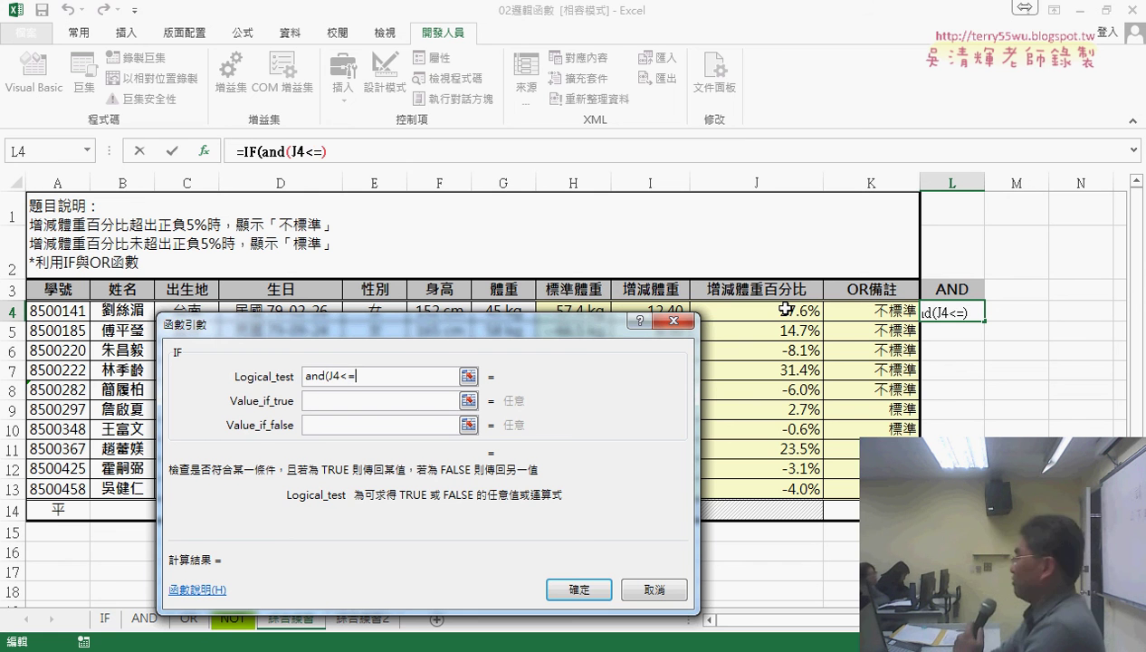
type("5")
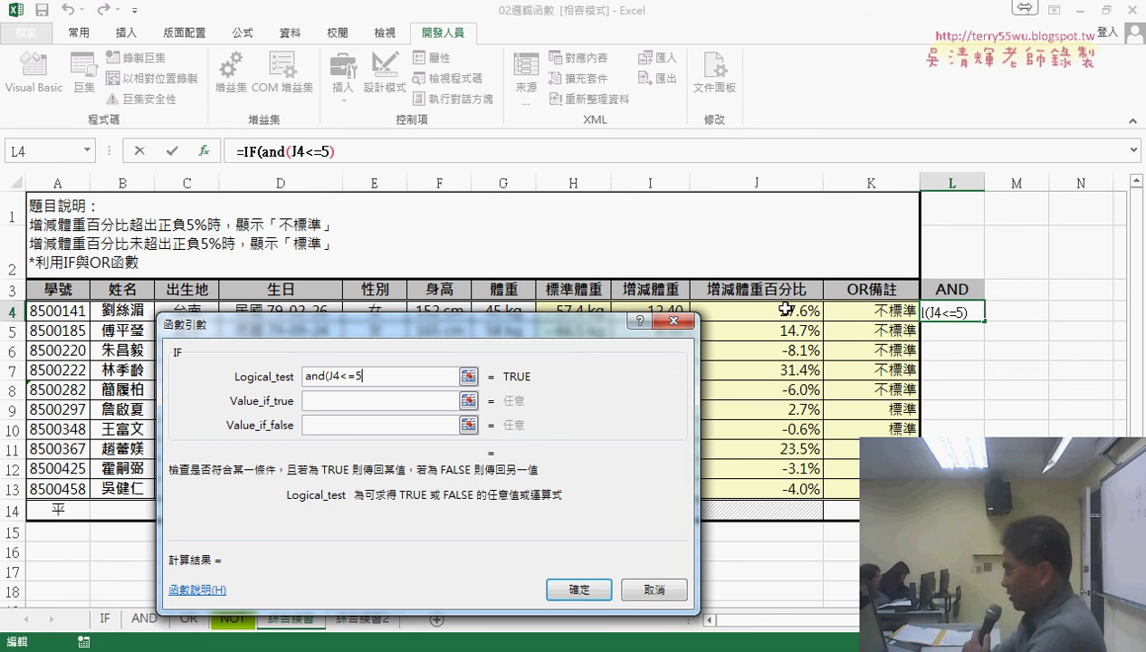
type("%")
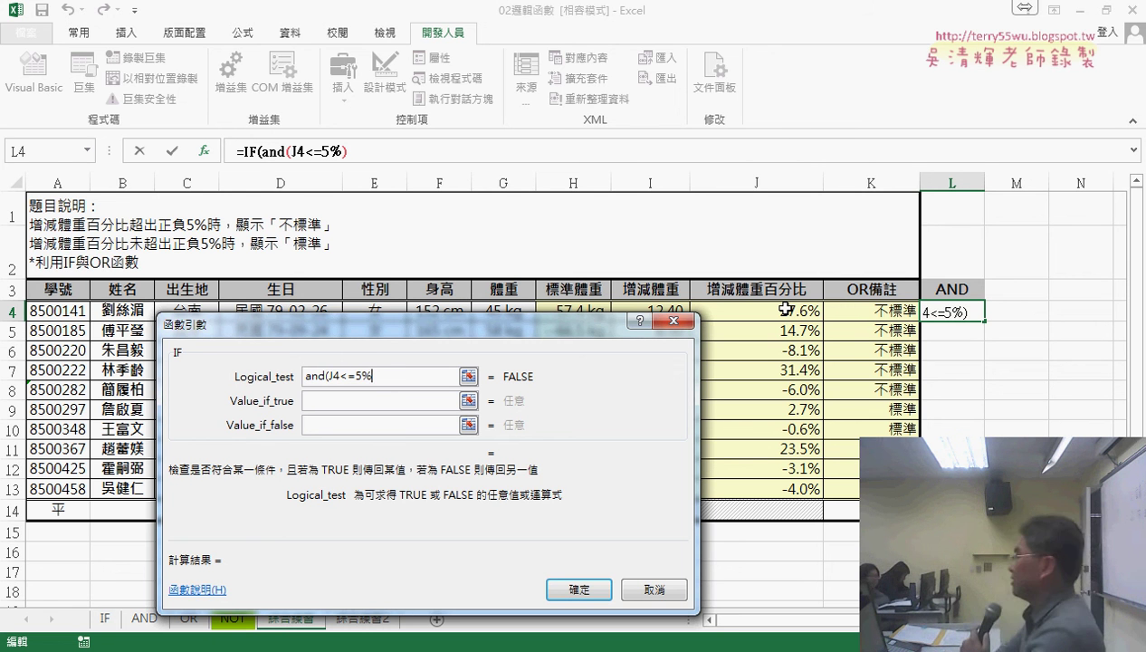
type(",")
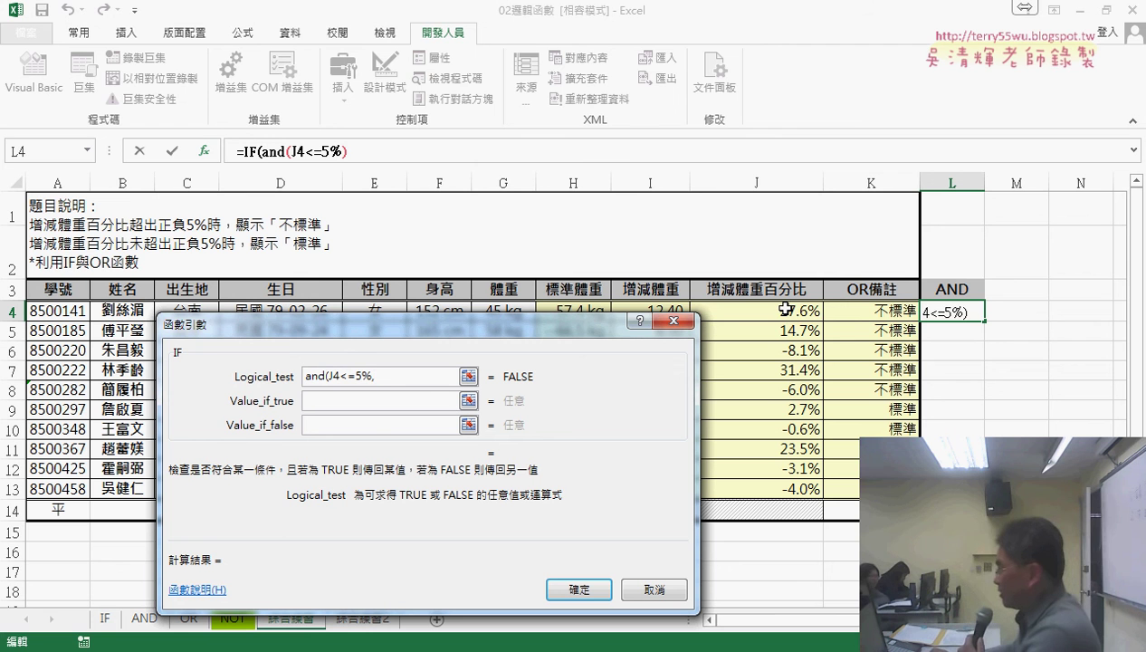
left_click(806, 313)
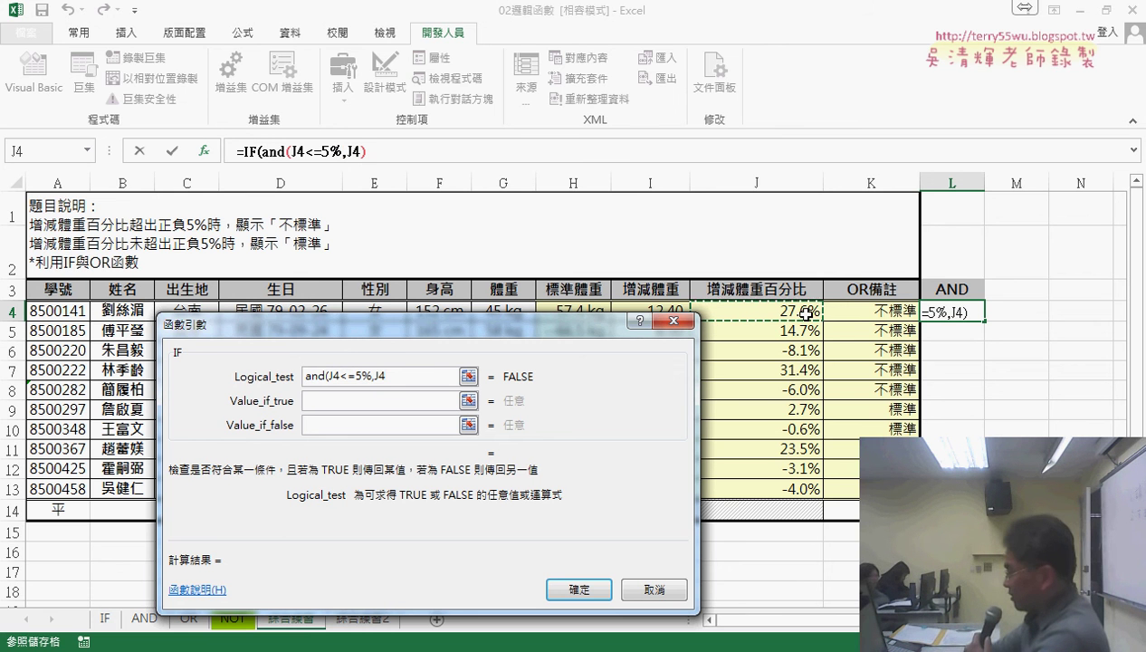
type(">")
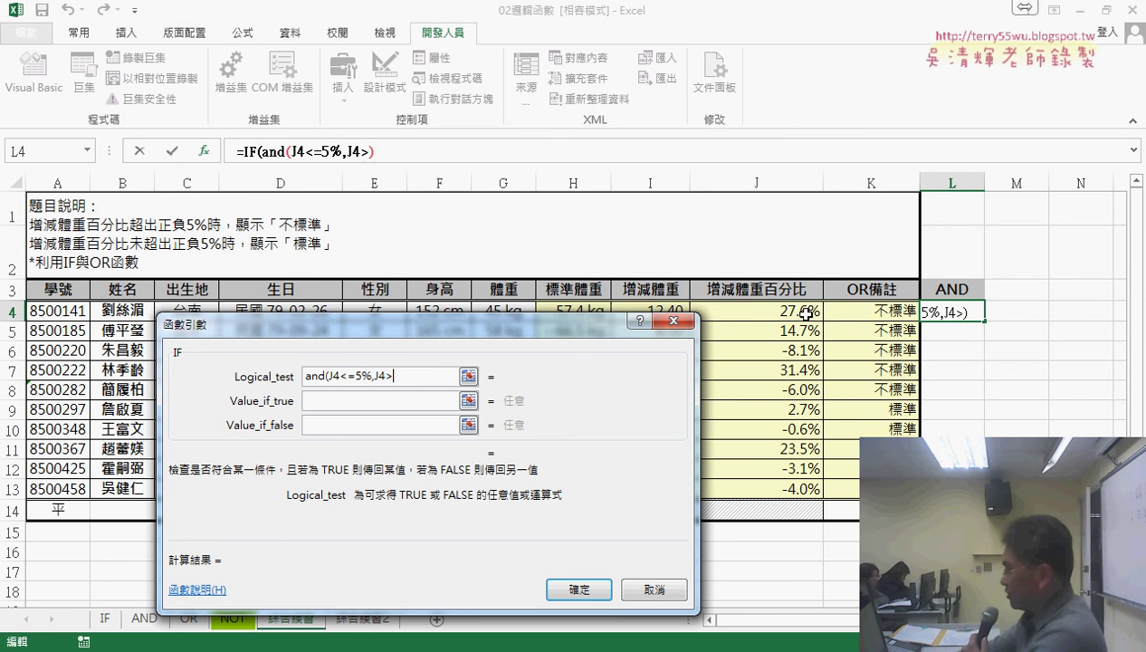
type("=-")
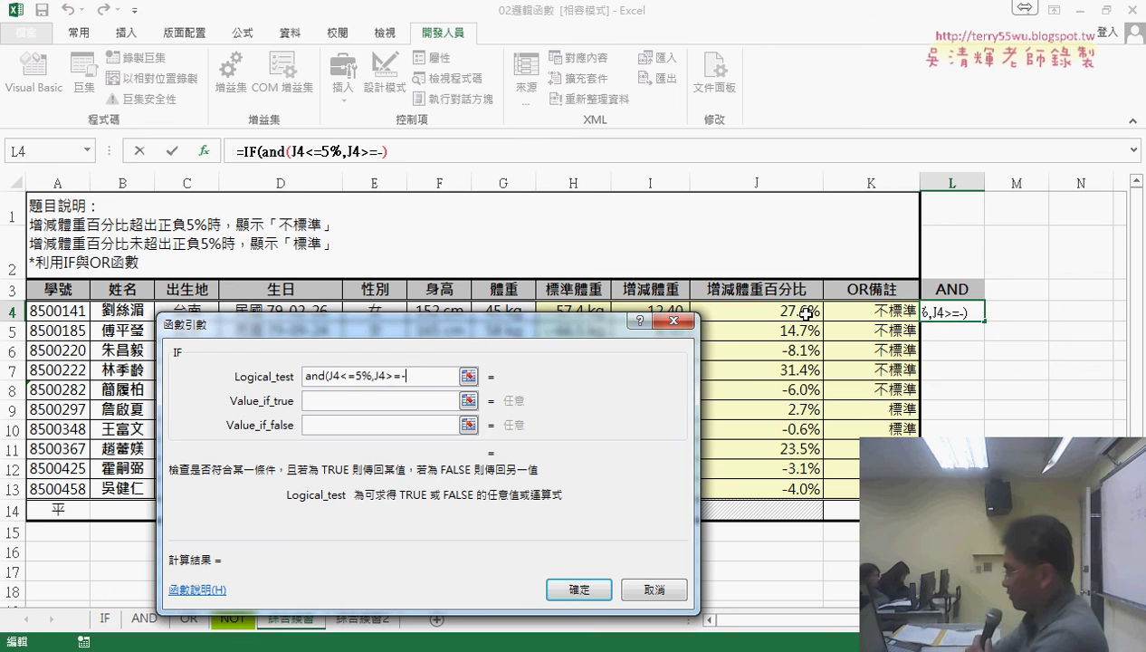
type("5%")
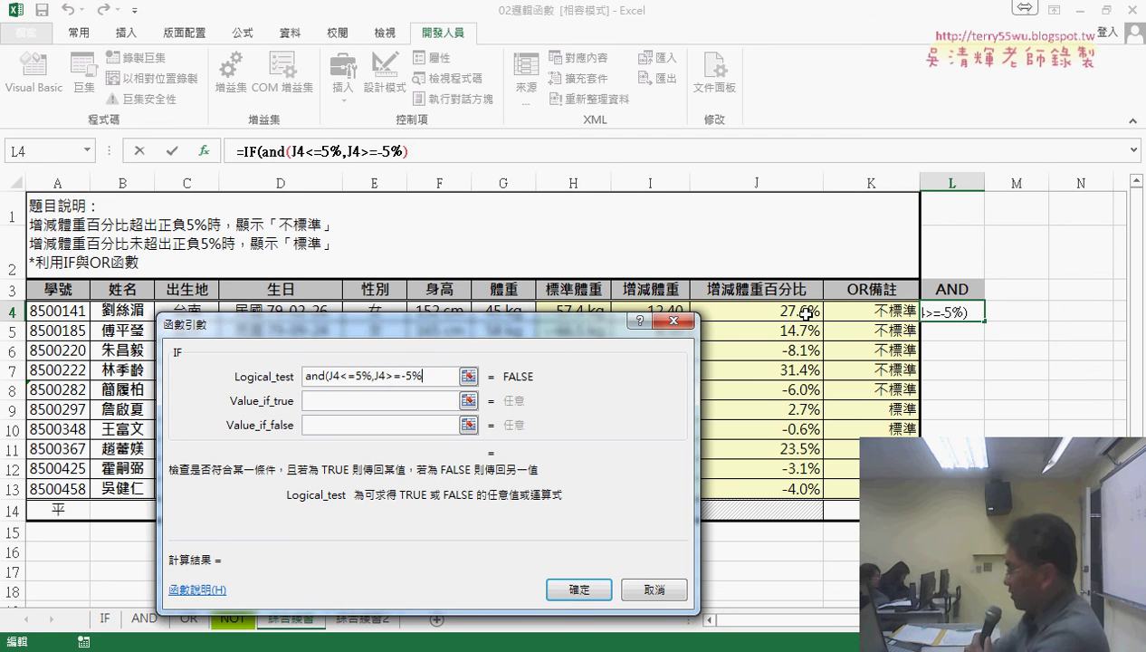
type(")")
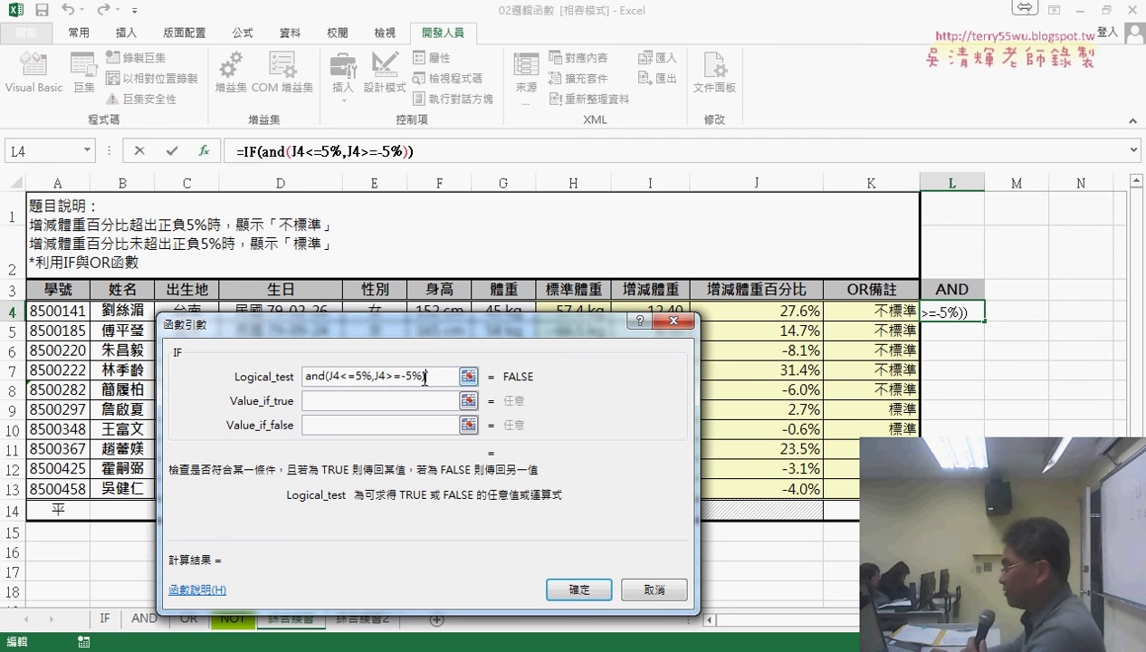
left_click_drag(329, 377, 422, 377)
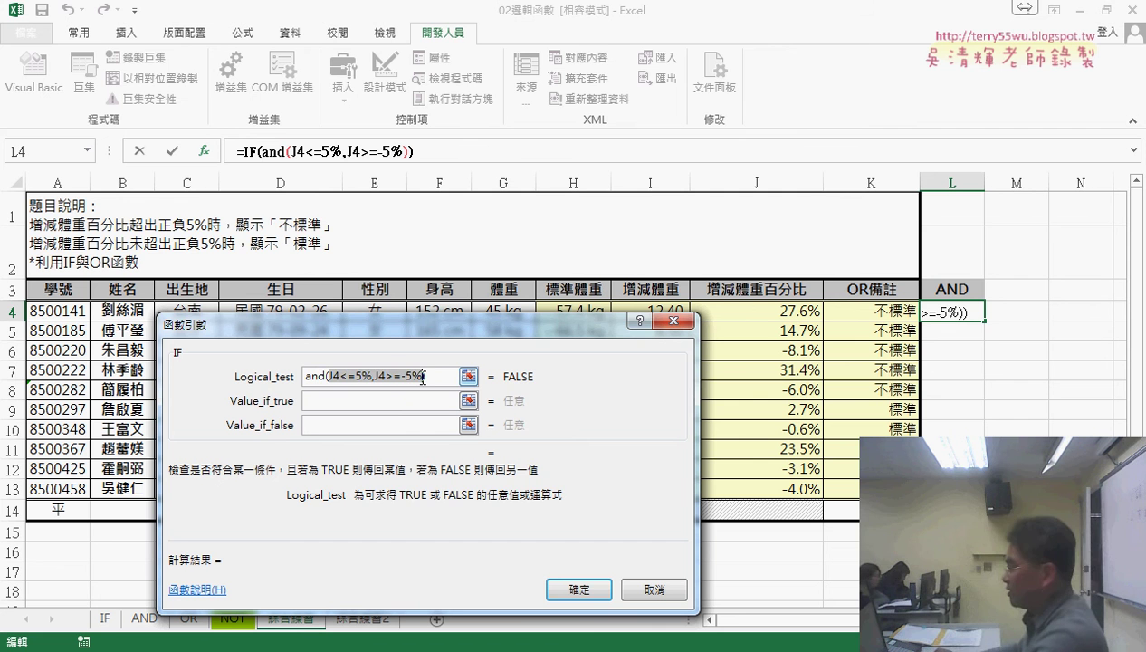
Give L4's IF the results 標準 if true and 不標準 if false, then fill it to L13
left_click(383, 395)
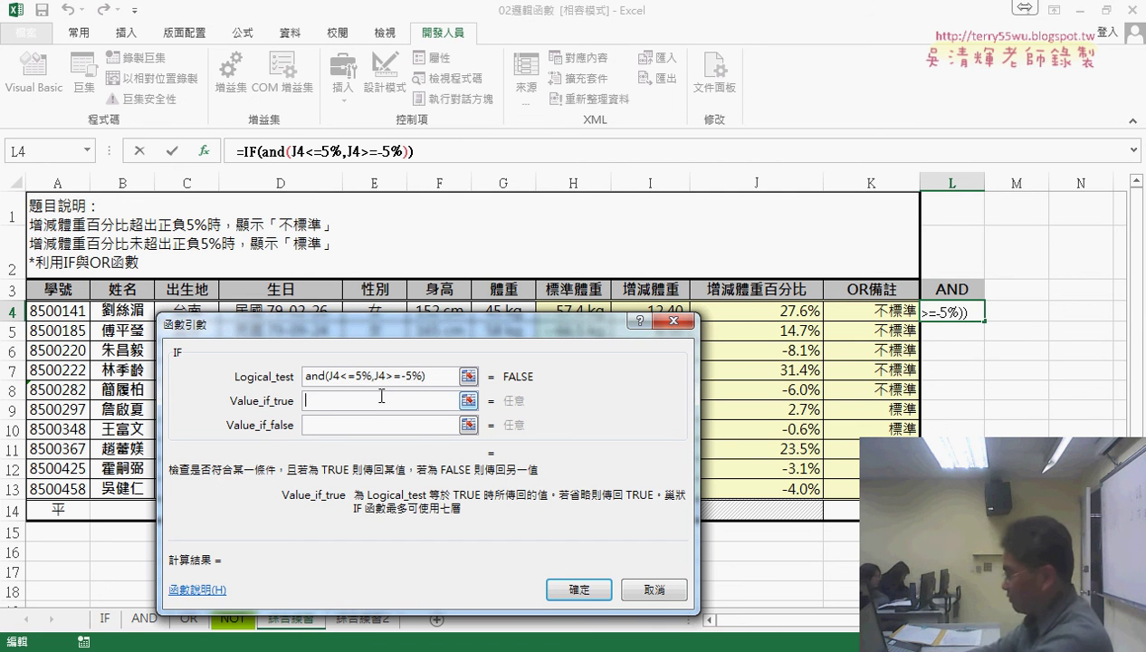
type("\"標準\"")
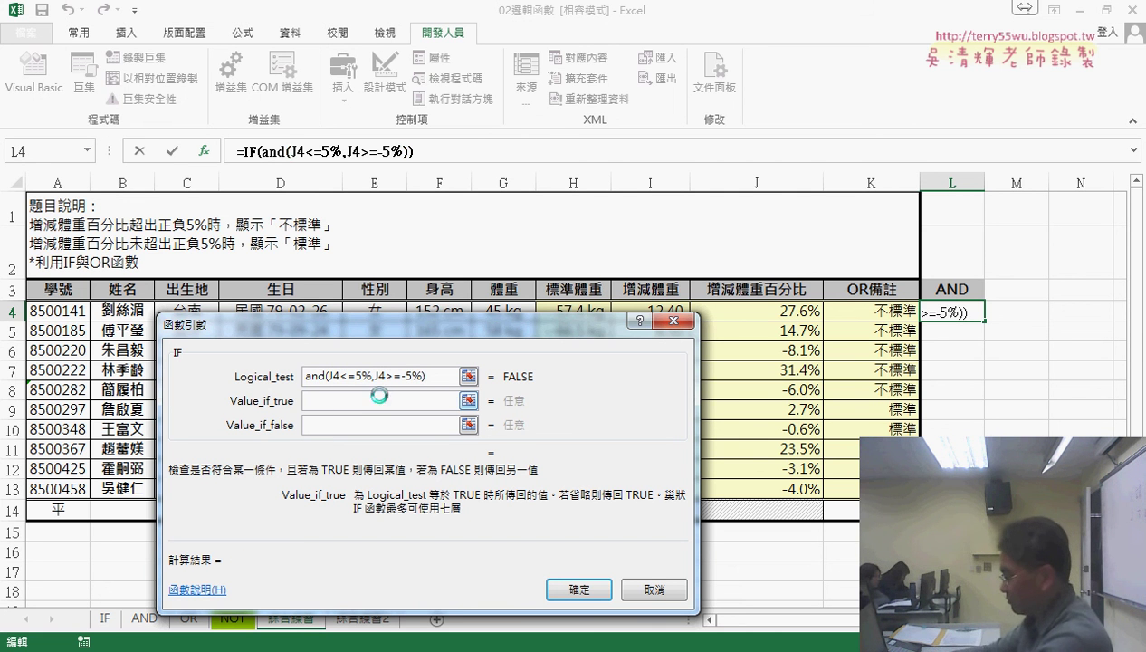
key("Tab")
type("標準")
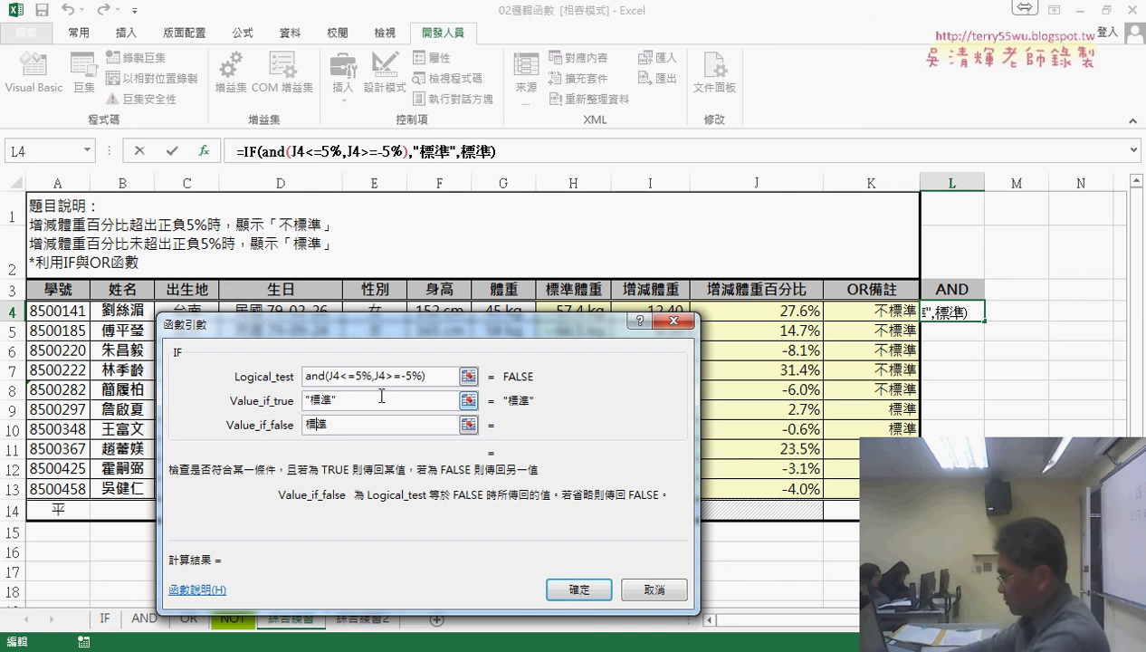
key("Left")
type("不")
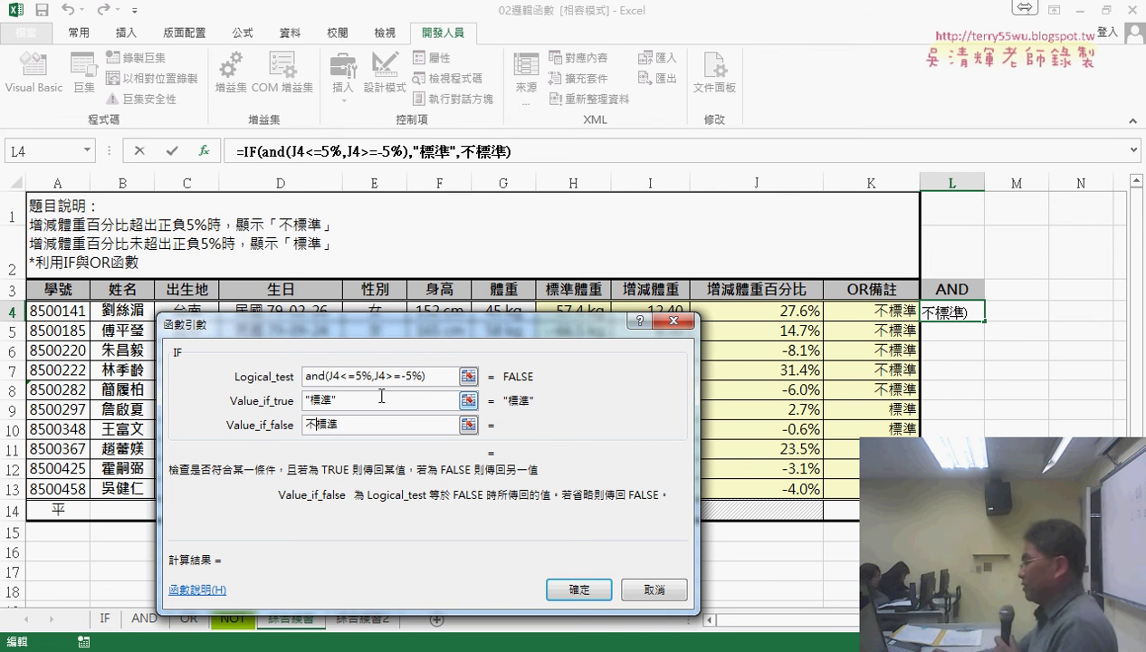
key("Home")
type("\"")
key("End")
type("\"")
left_click(381, 399)
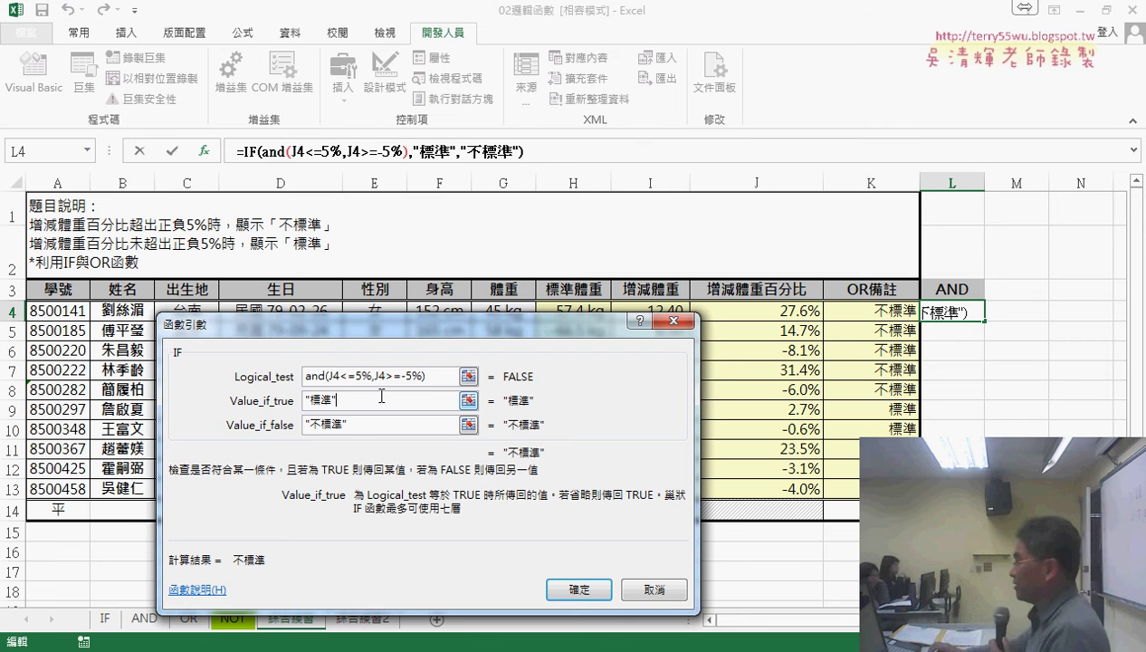
left_click(582, 588)
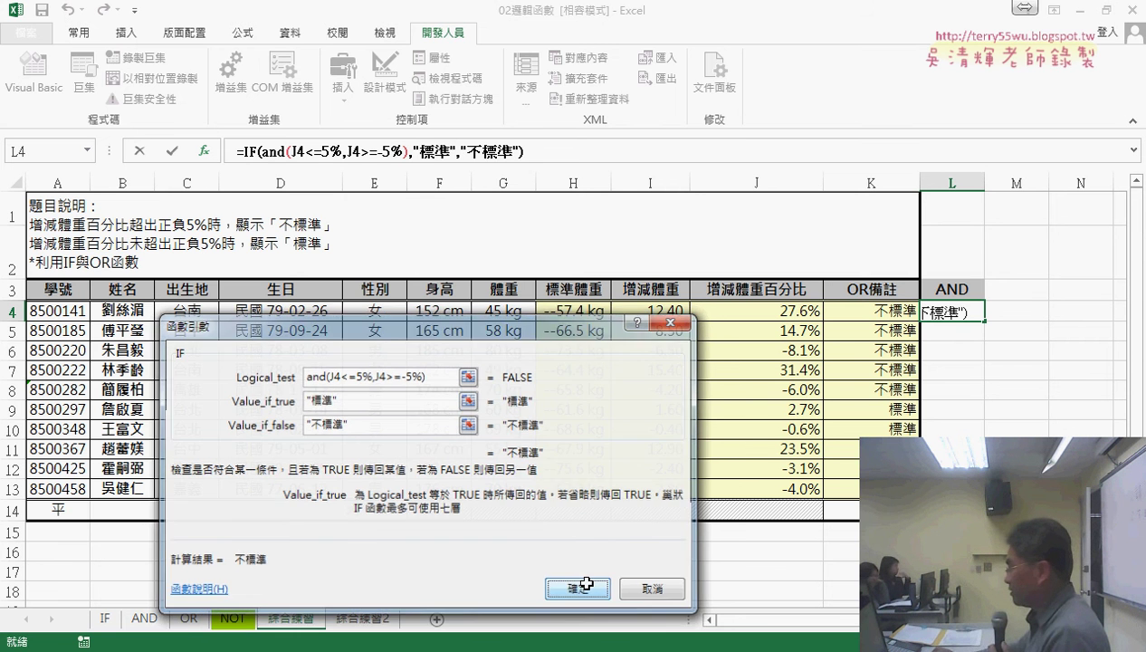
left_click_drag(987, 322, 985, 489)
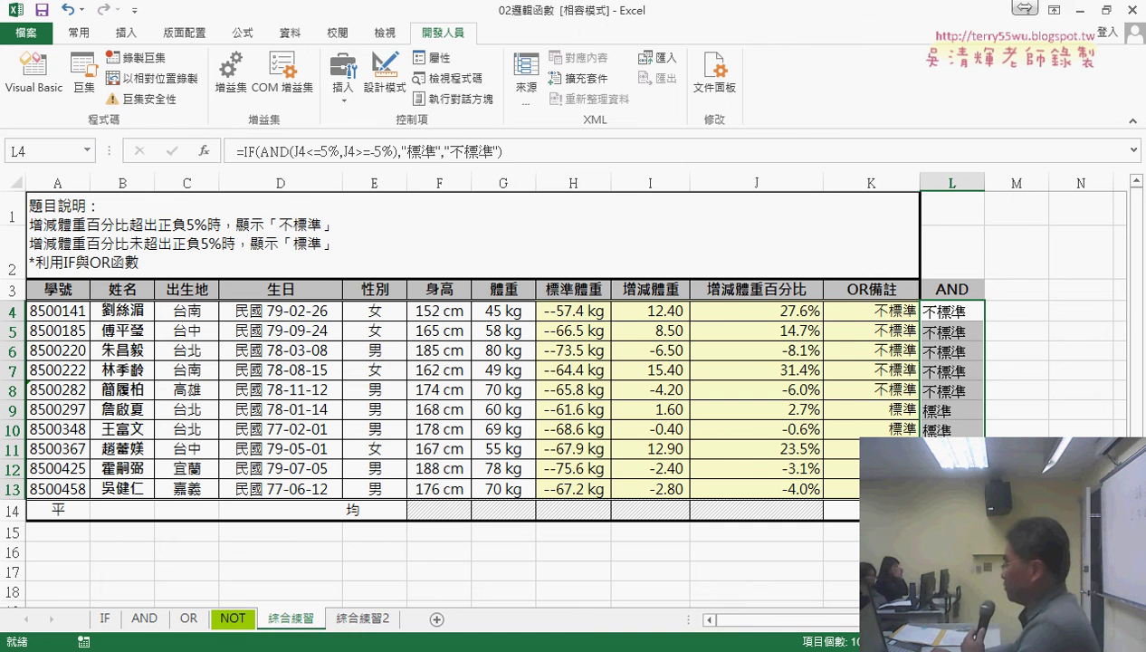
Compare the OR formula in K4 with the AND formula in L4, then select M3
left_click(877, 310)
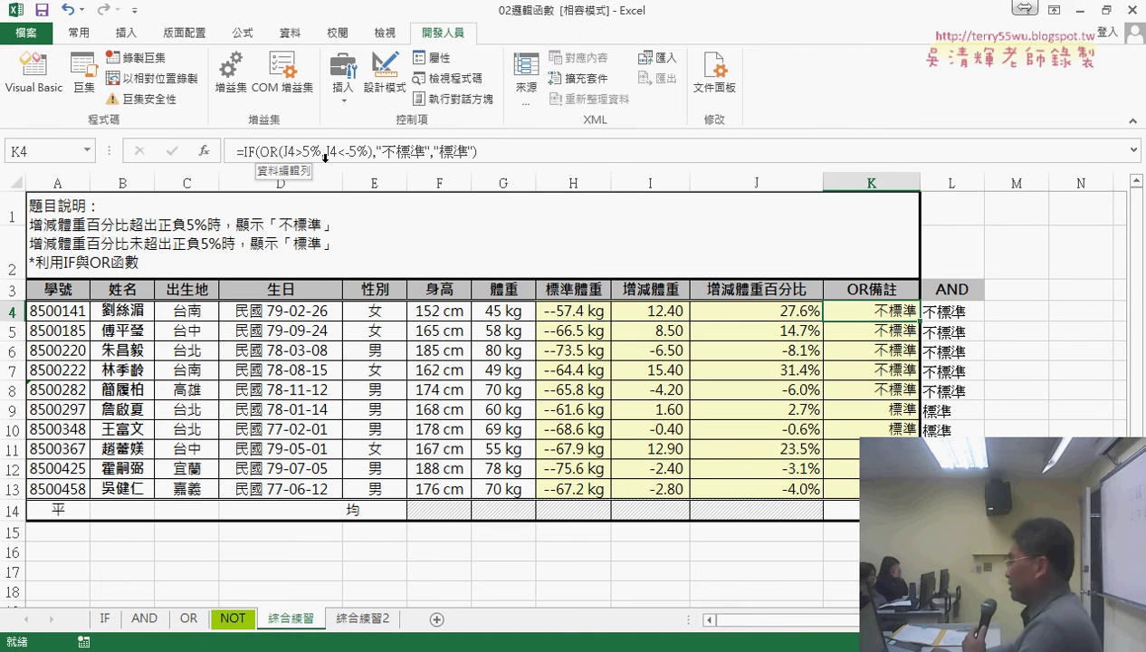
left_click(958, 314)
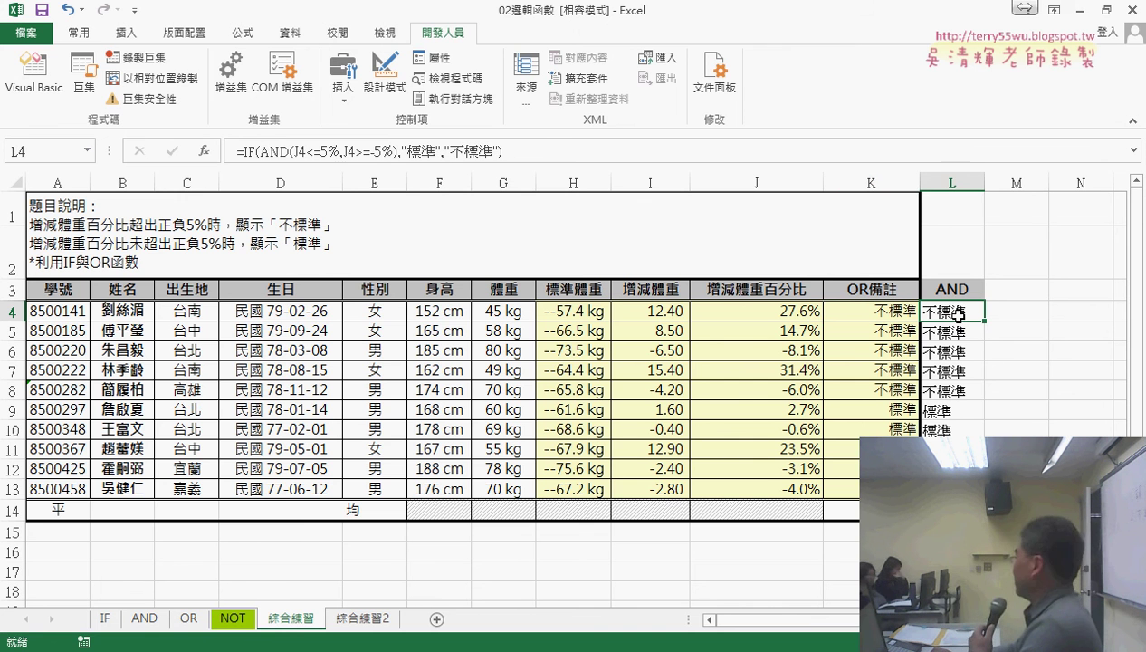
left_click(1014, 289)
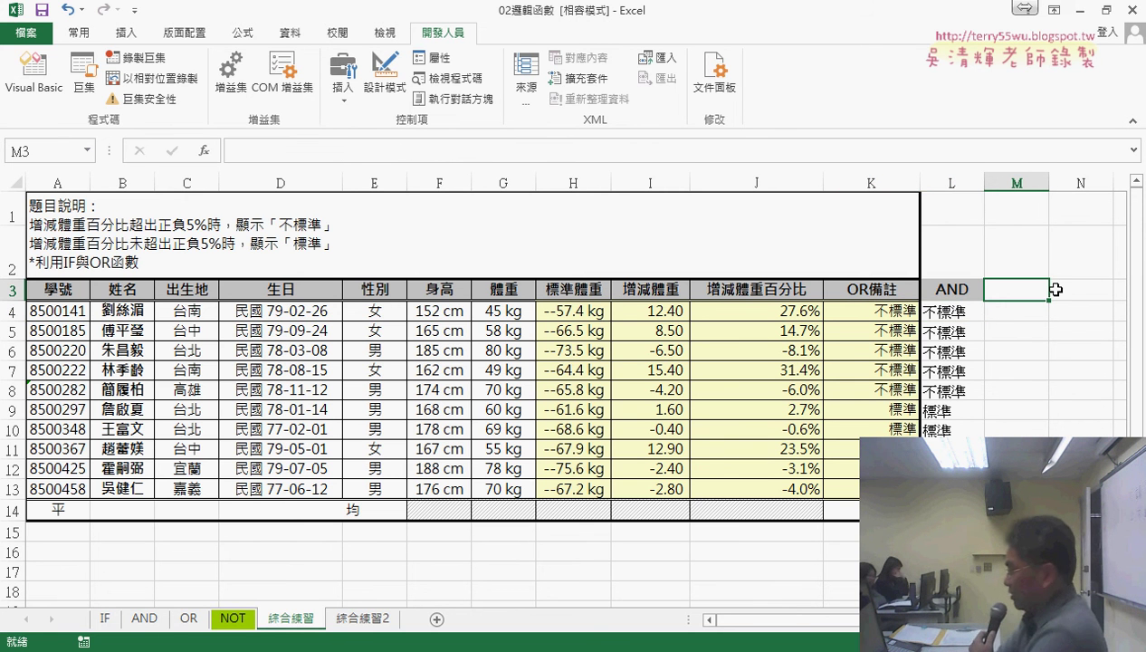
Enter the header VBA in M3 and bring up the Home (常用) ribbon commands
type("VB")
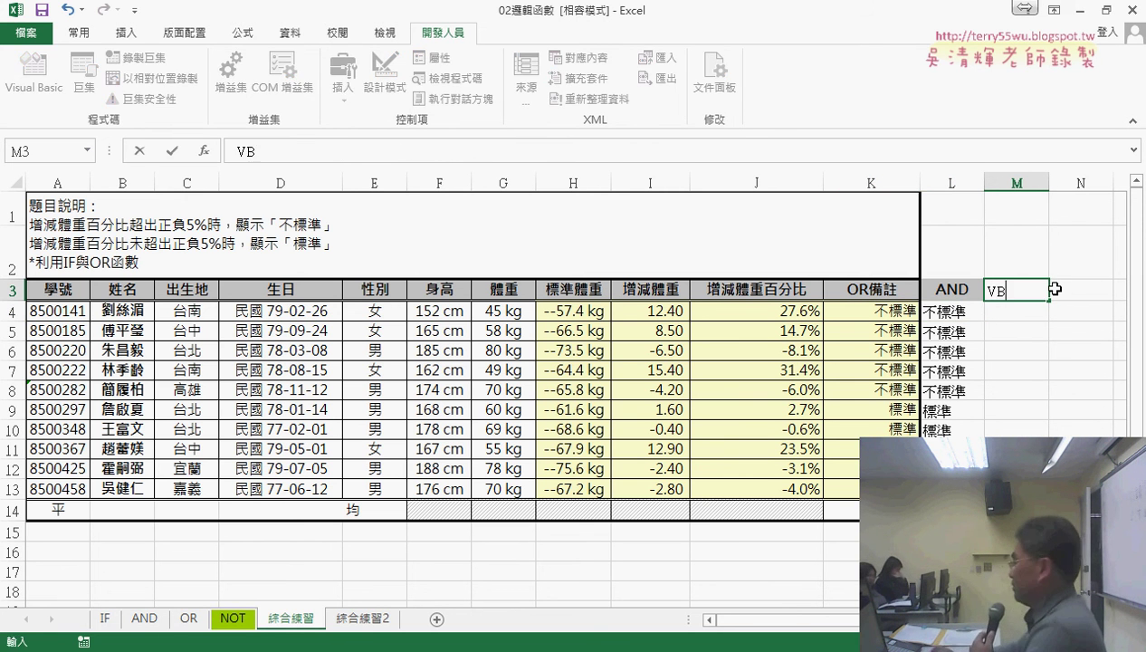
type("A")
left_click(1026, 305)
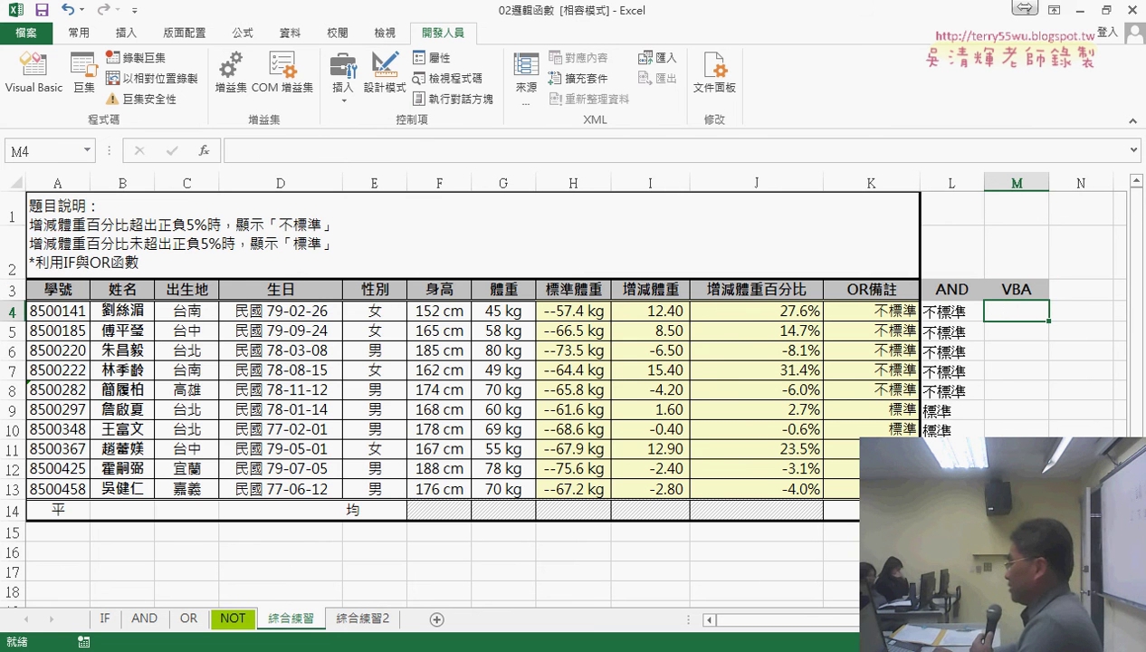
scroll(939, 328, "right", 3)
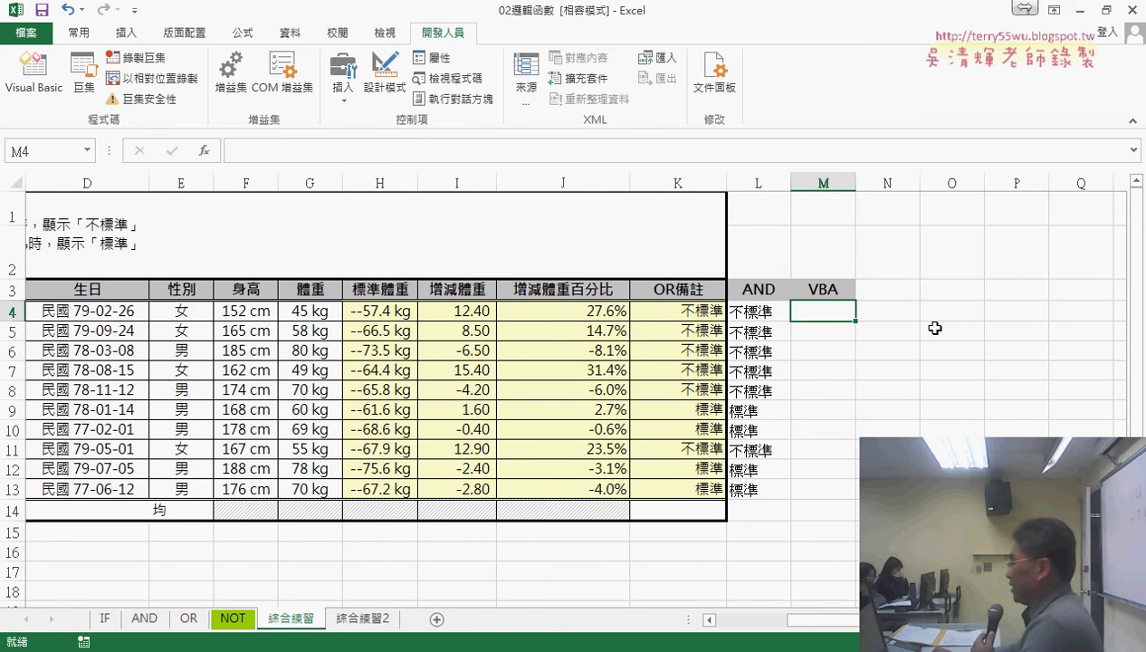
left_click_drag(834, 320, 821, 308)
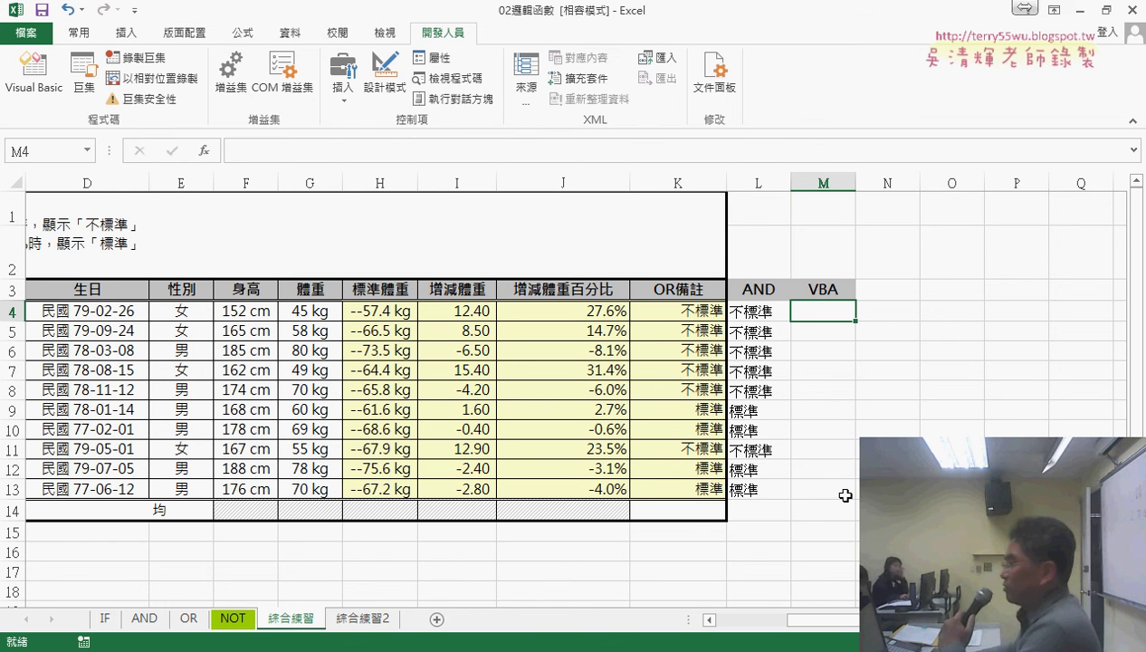
left_click(89, 36)
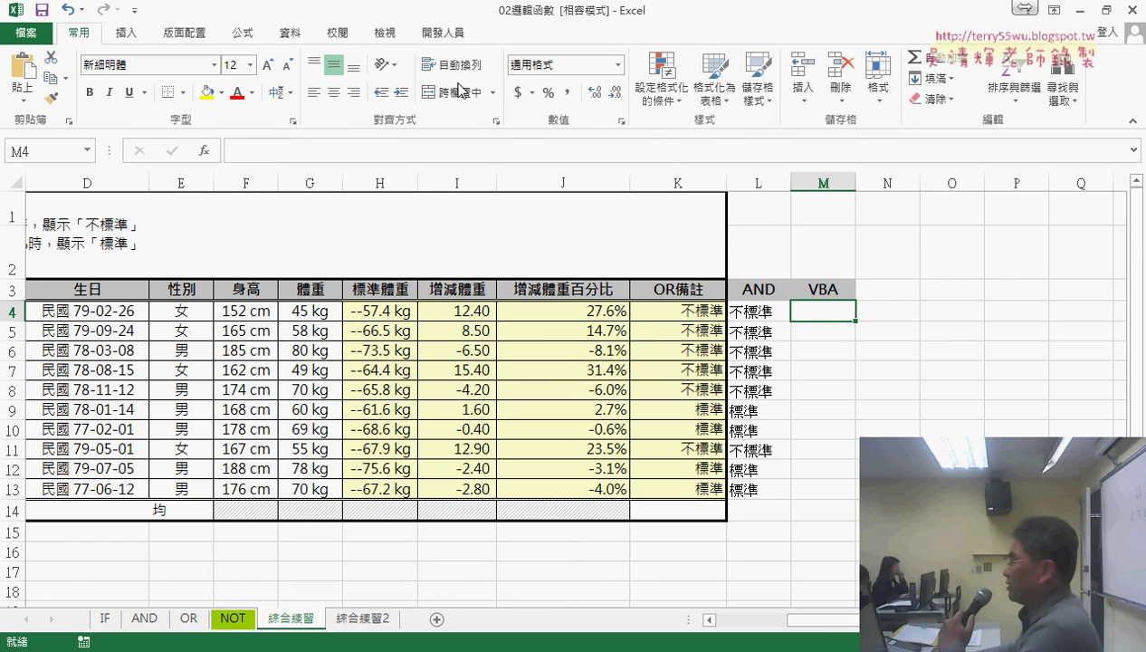